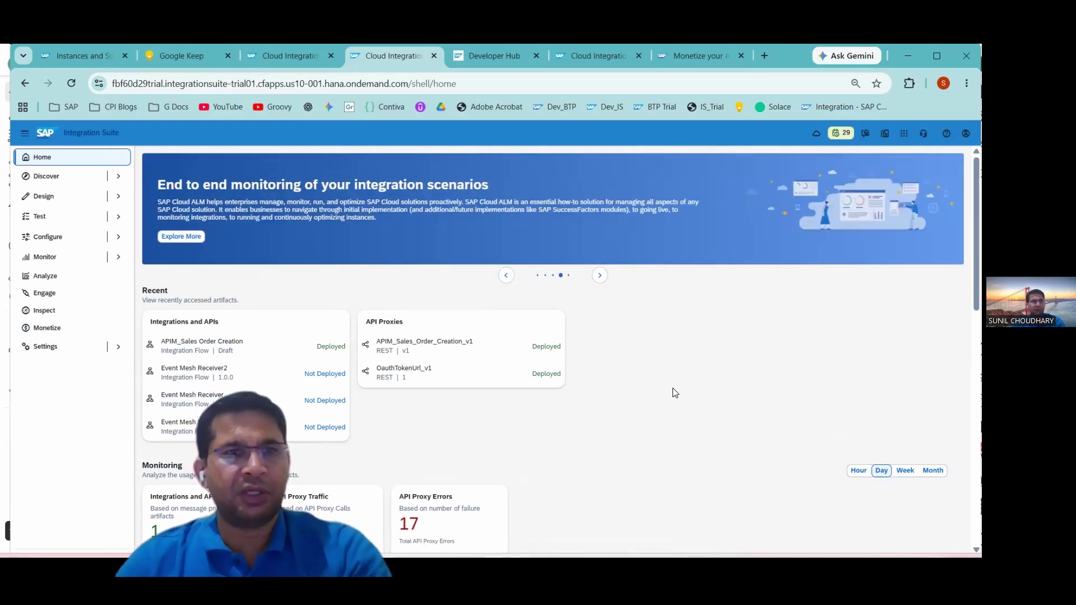
# Step: Start a new rate plan under Monetize, entering "SalesOrder_Rate Plans" as both its name and description
pyautogui.click(47, 330)
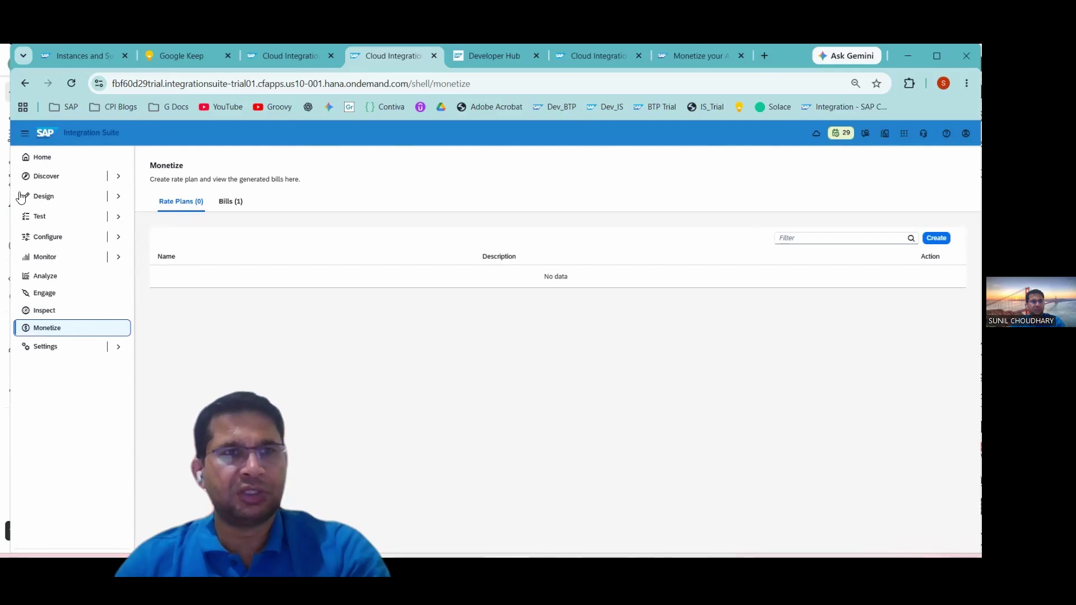
pyautogui.click(49, 333)
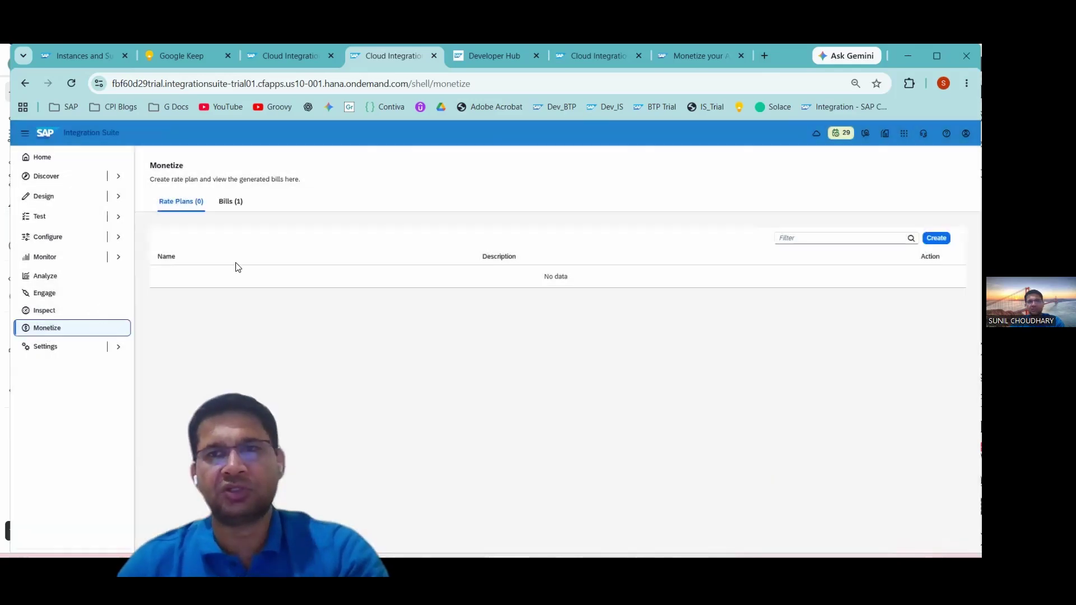
pyautogui.click(934, 242)
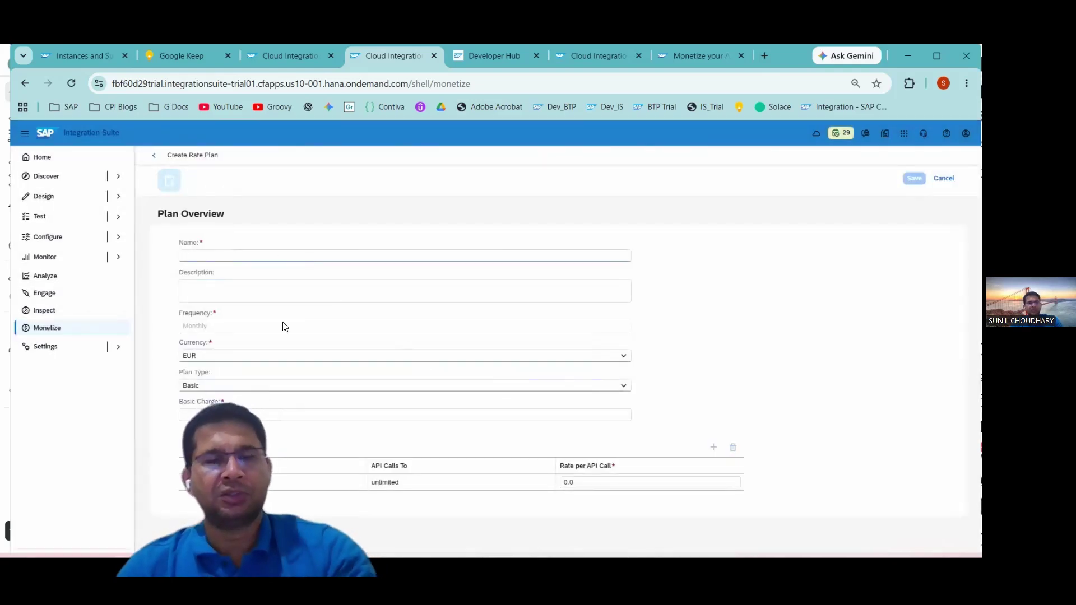
pyautogui.click(257, 258)
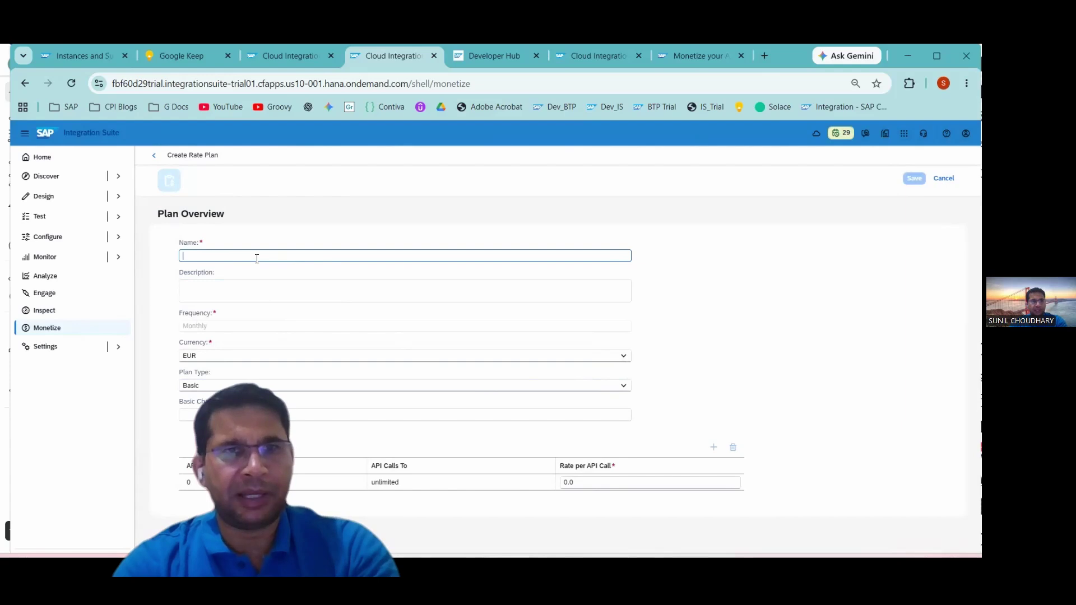
pyautogui.write('SalesOrder_Rate')
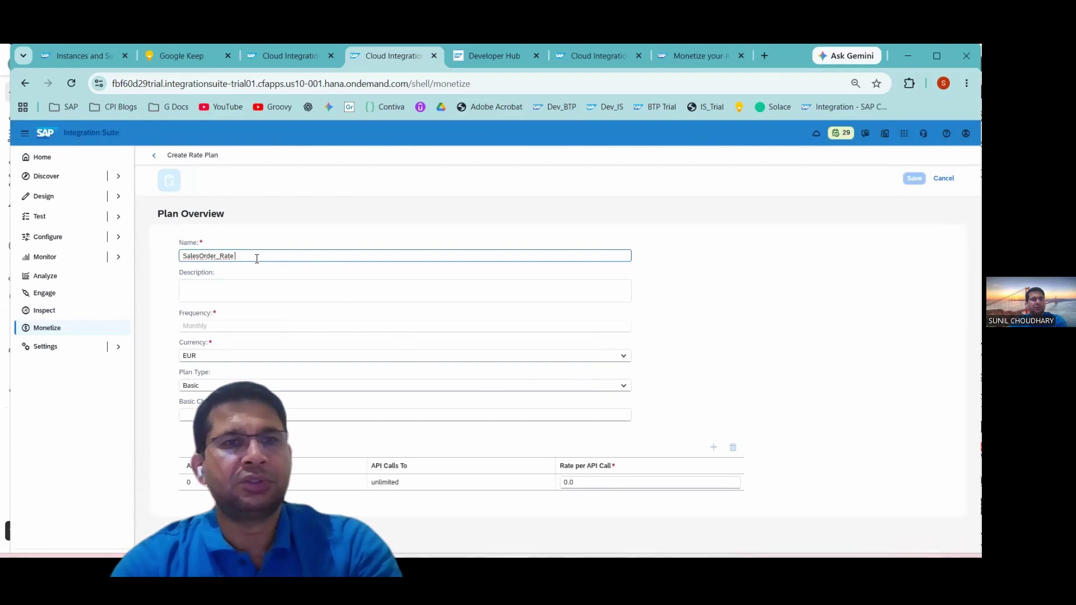
pyautogui.write('Plans')
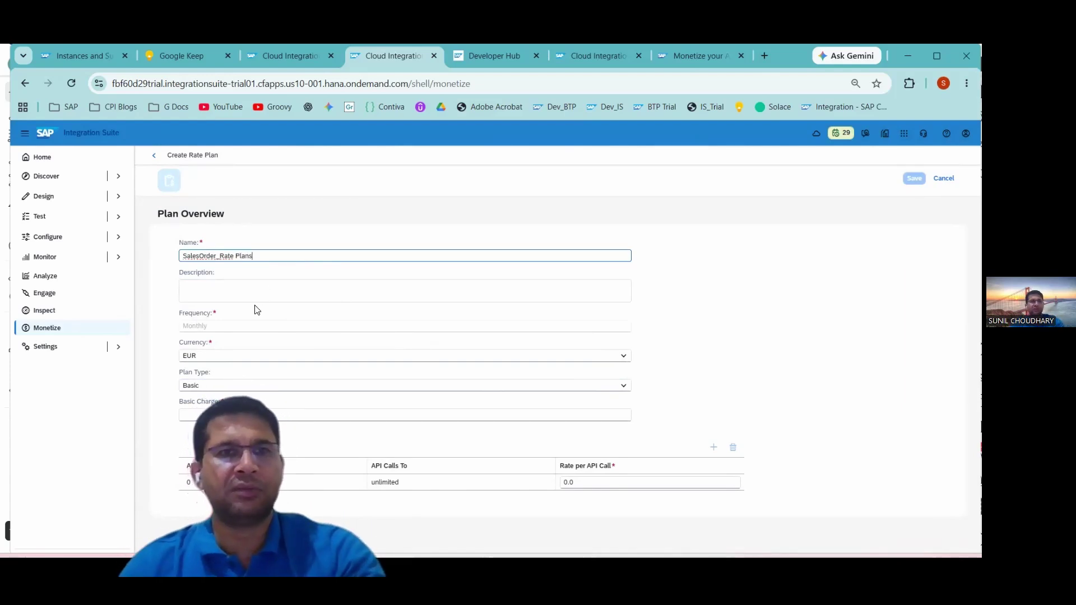
pyautogui.hotkey('ctrl', 'a')
pyautogui.hotkey('ctrl', 'c')
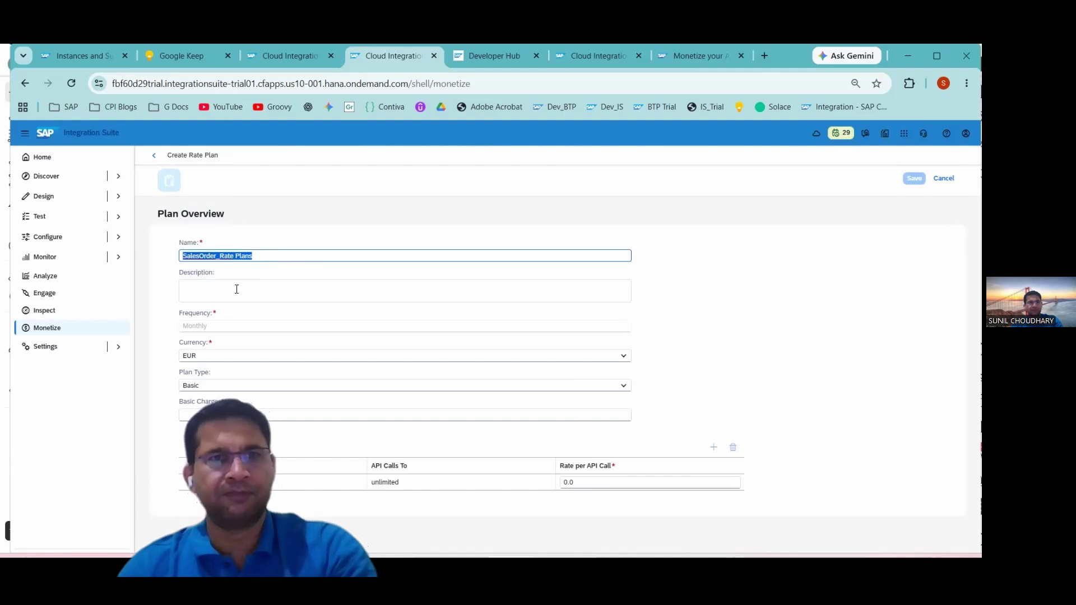
pyautogui.click(236, 288)
pyautogui.hotkey('ctrl', 'v')
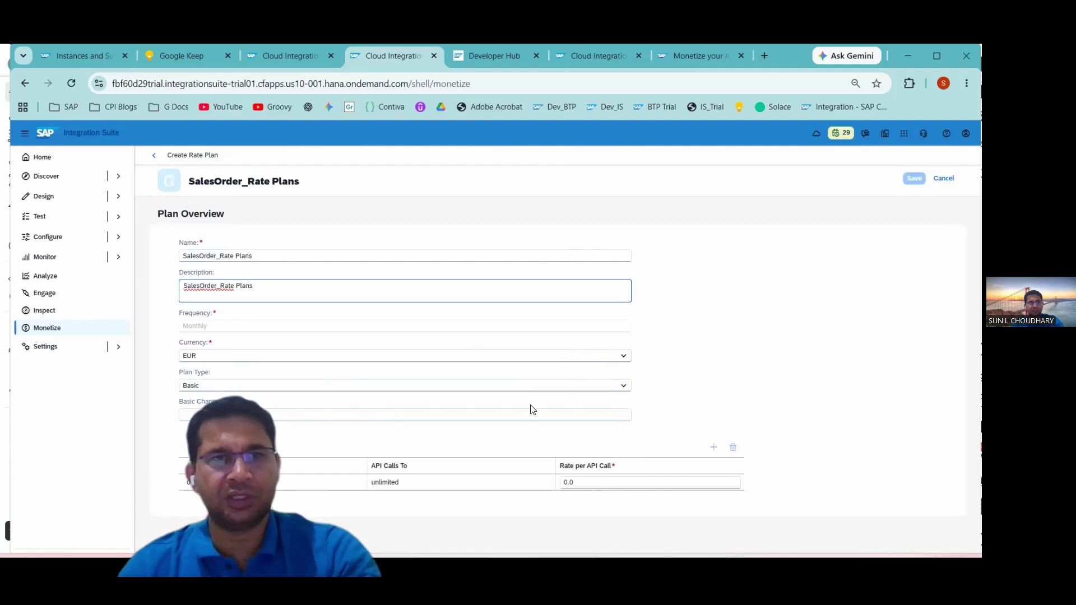
# Step: Set the rate plan's basic charge to 10 and its rate per API call to 0.5
pyautogui.click(622, 387)
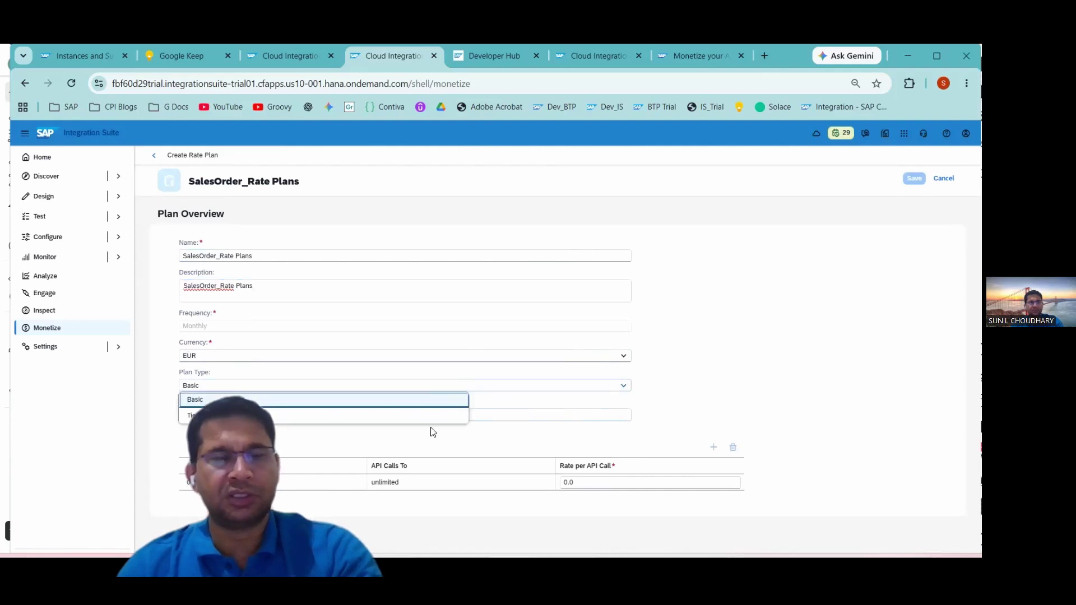
pyautogui.click(710, 389)
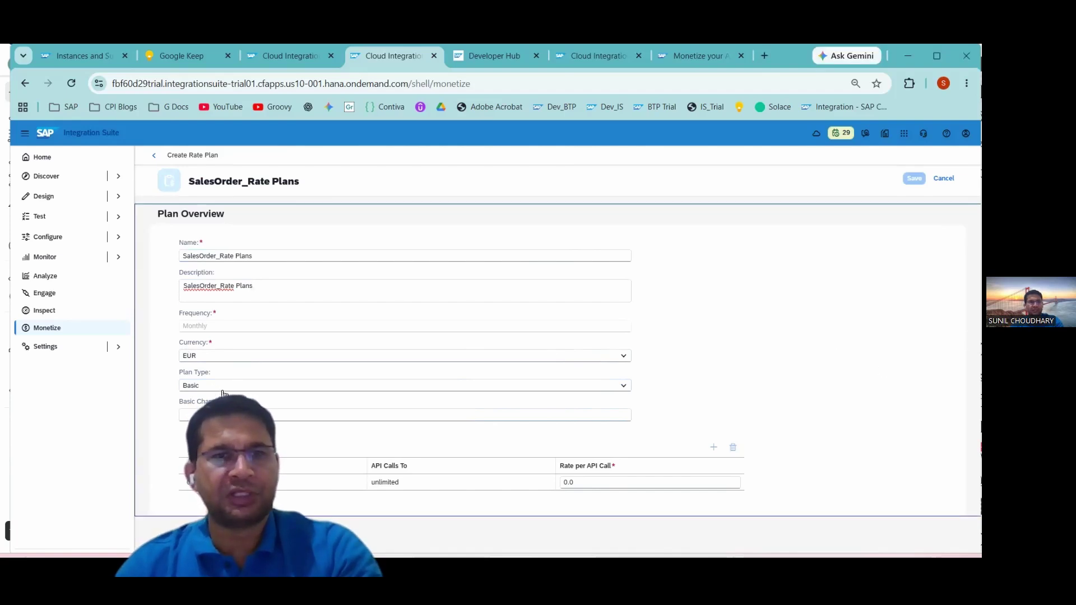
pyautogui.click(192, 404)
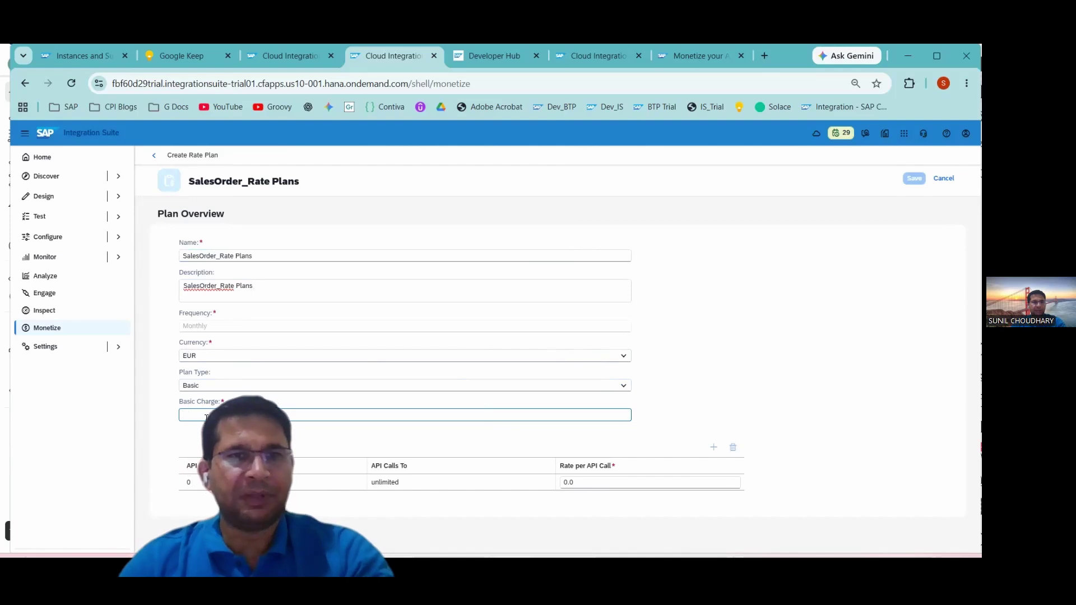
pyautogui.write('1')
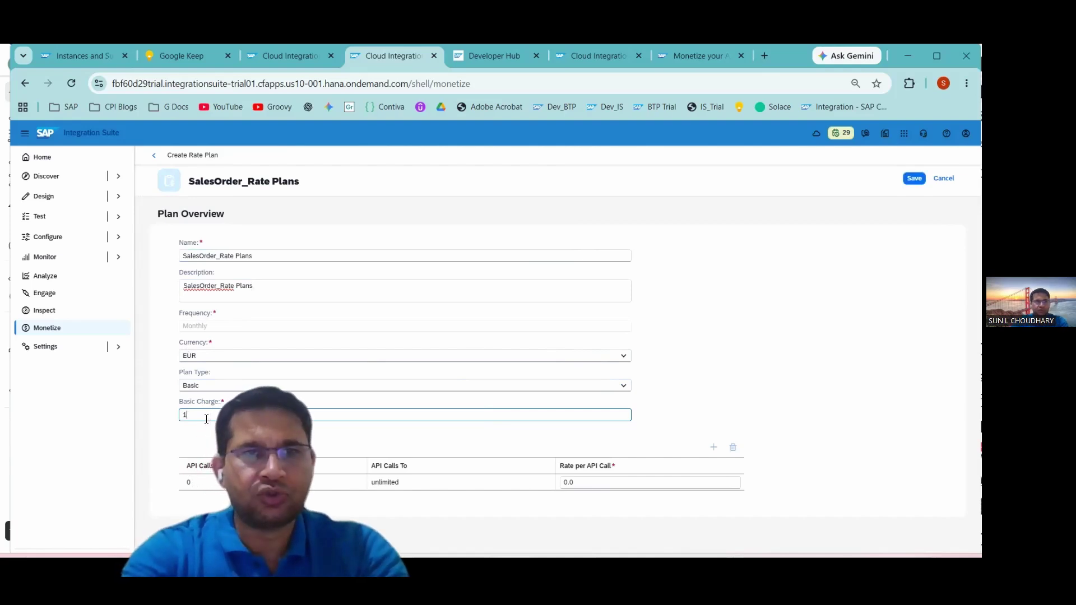
pyautogui.write('0')
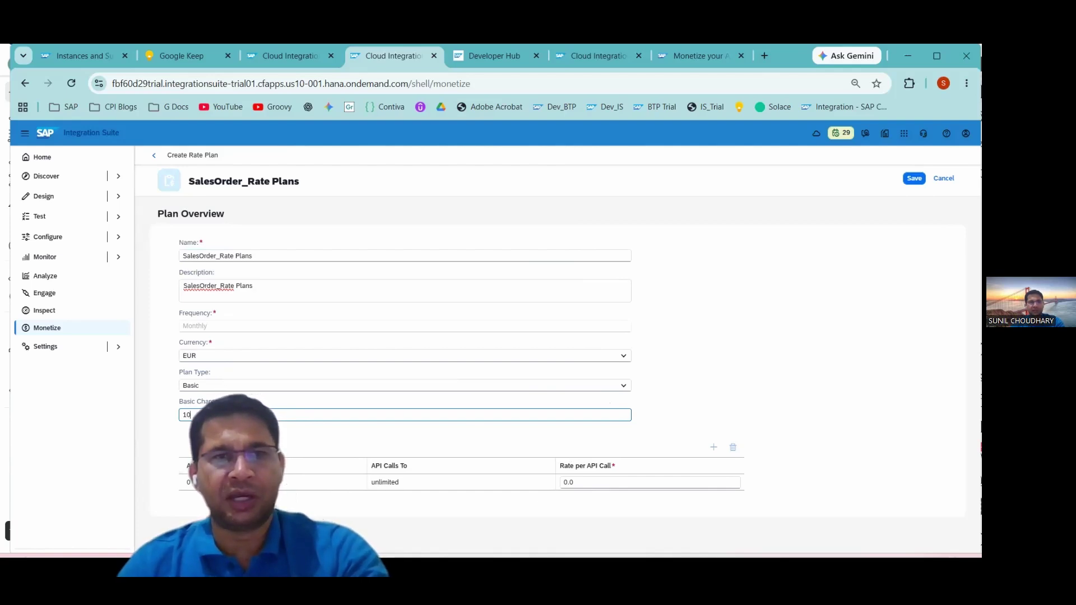
pyautogui.click(589, 483)
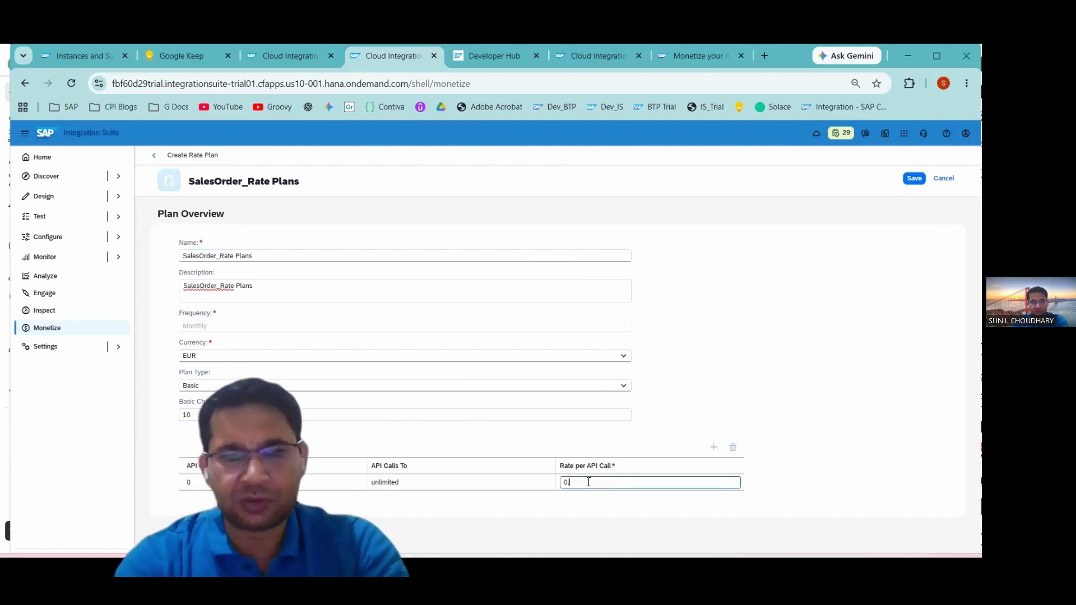
pyautogui.write('.5')
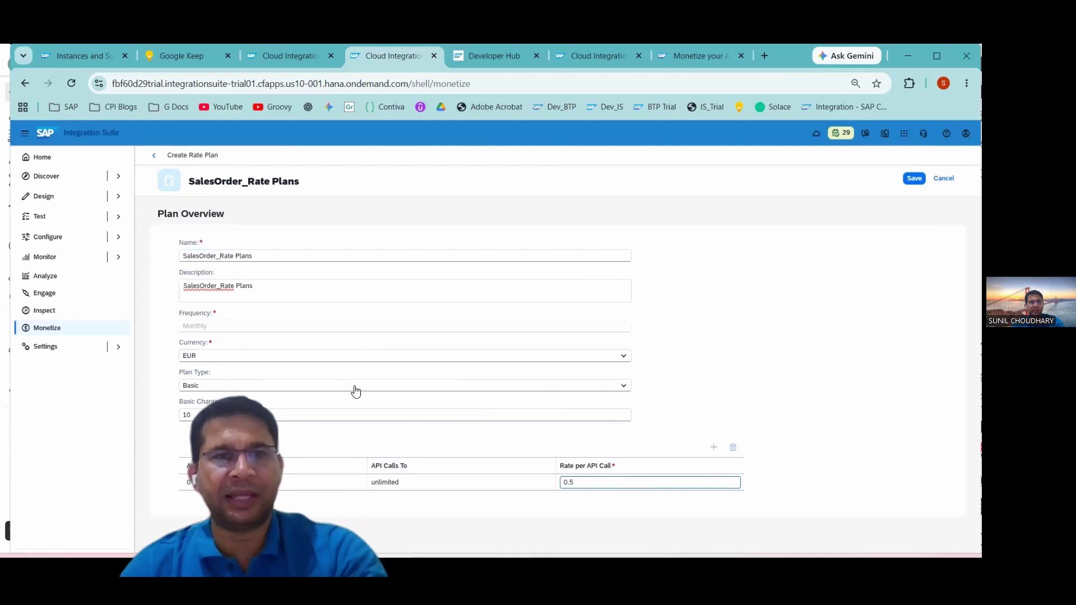
# Step: Change the plan type to Tier and cap the first tier at 1000 API calls
pyautogui.click(557, 386)
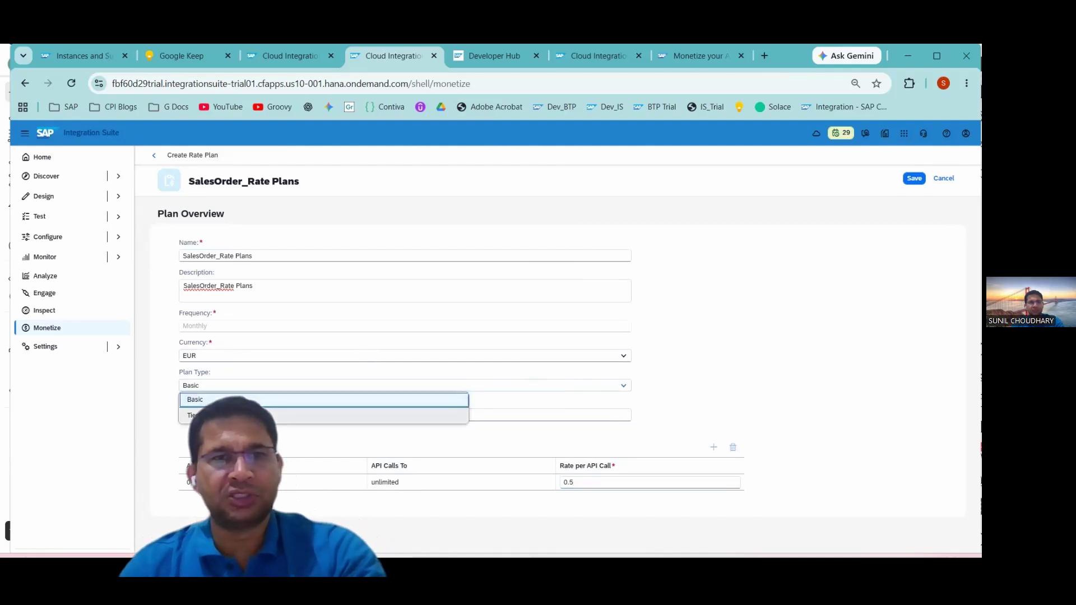
pyautogui.click(236, 416)
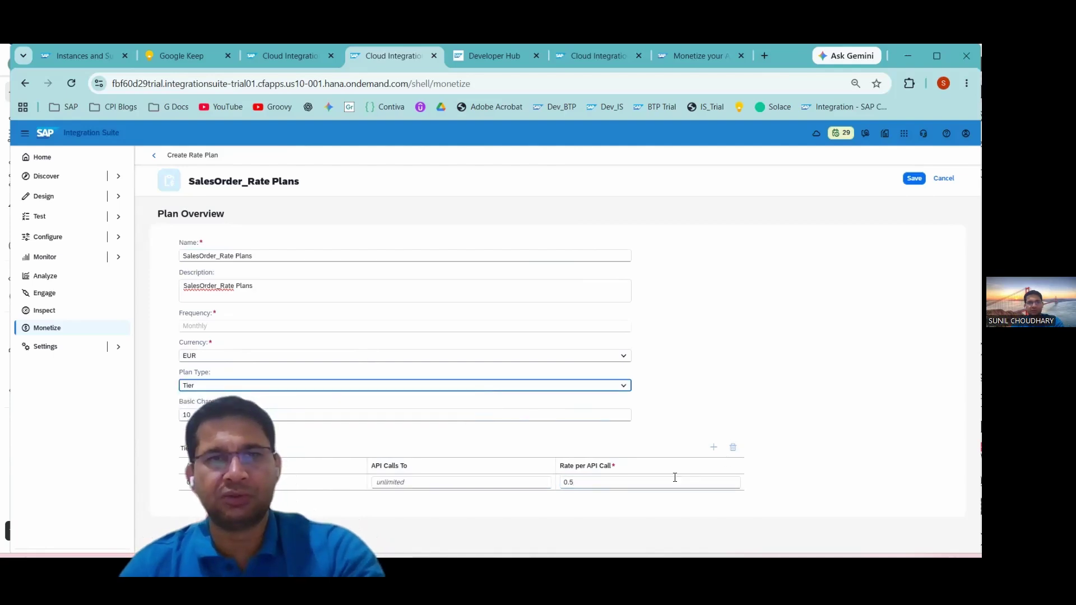
pyautogui.click(411, 480)
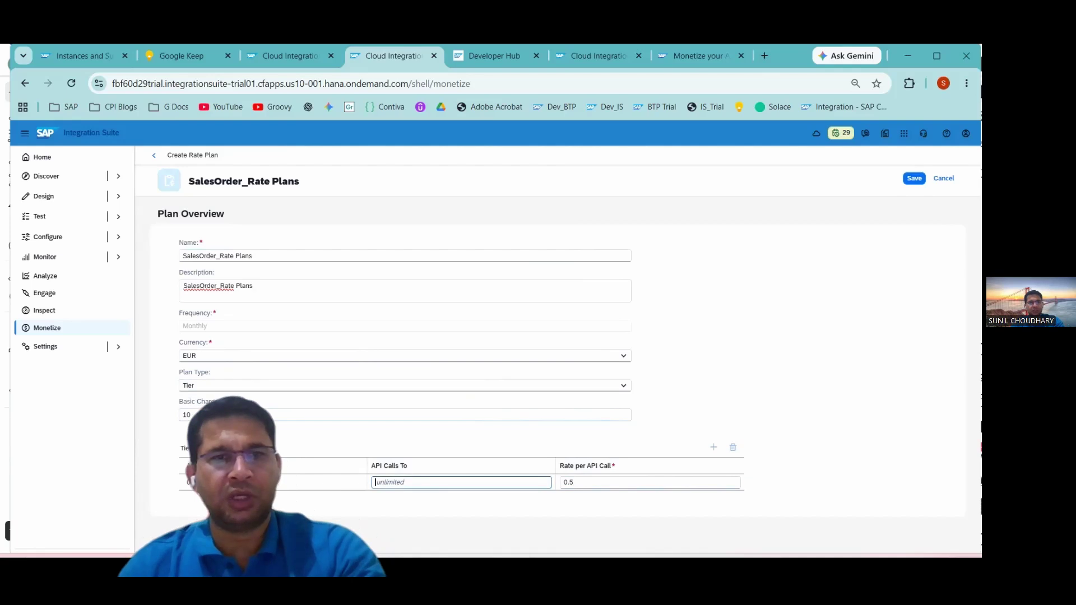
pyautogui.write('1000')
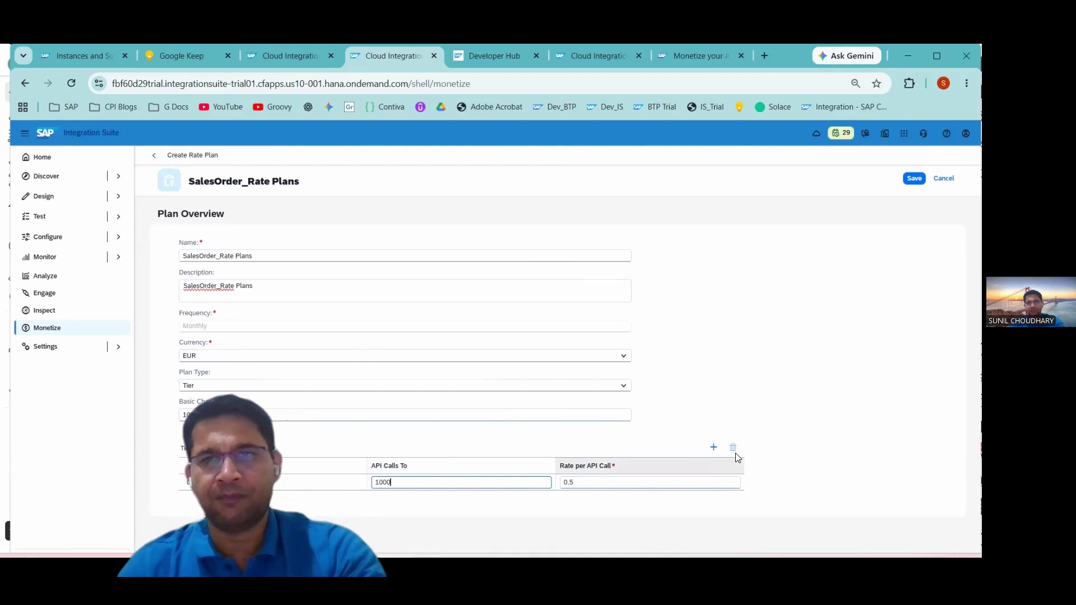
# Step: Add a second tier up to 2000 API calls with a rate of 1 per call
pyautogui.click(709, 450)
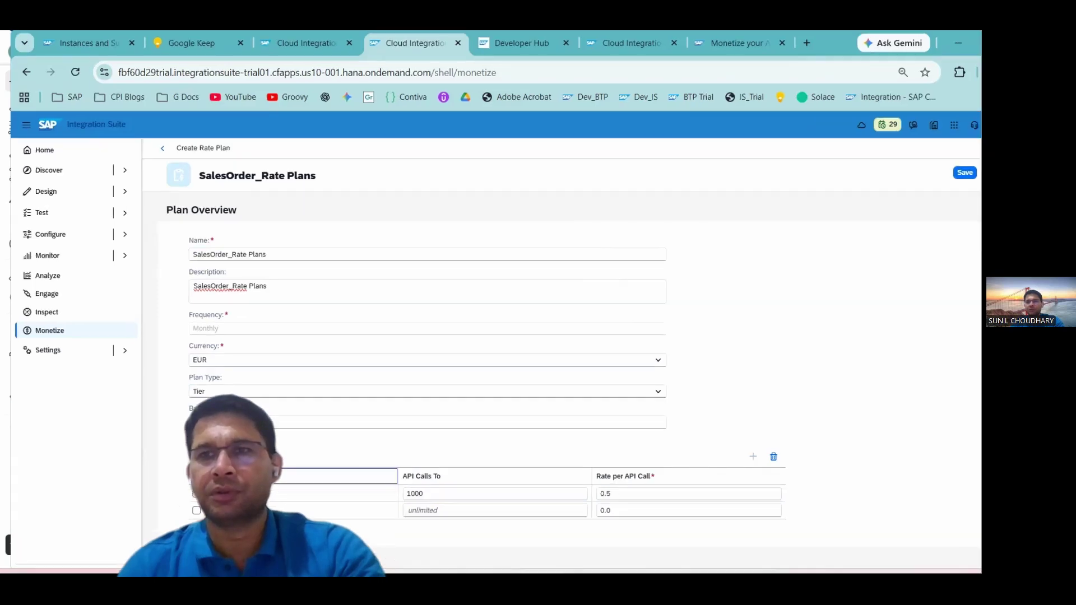
pyautogui.click(269, 532)
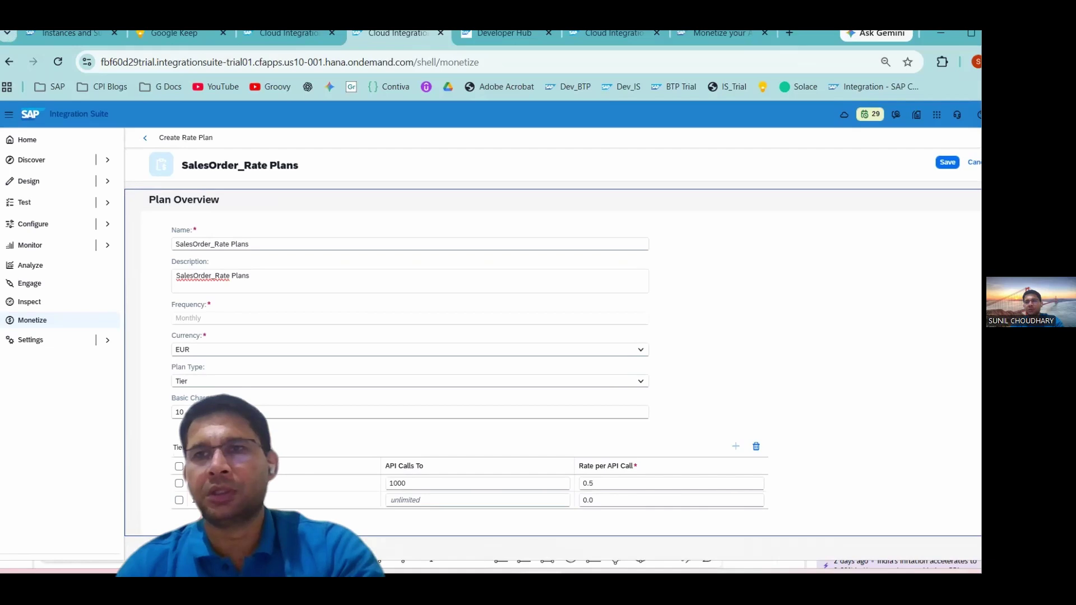
pyautogui.moveTo(1017, 303); pyautogui.dragTo(1039, 302)
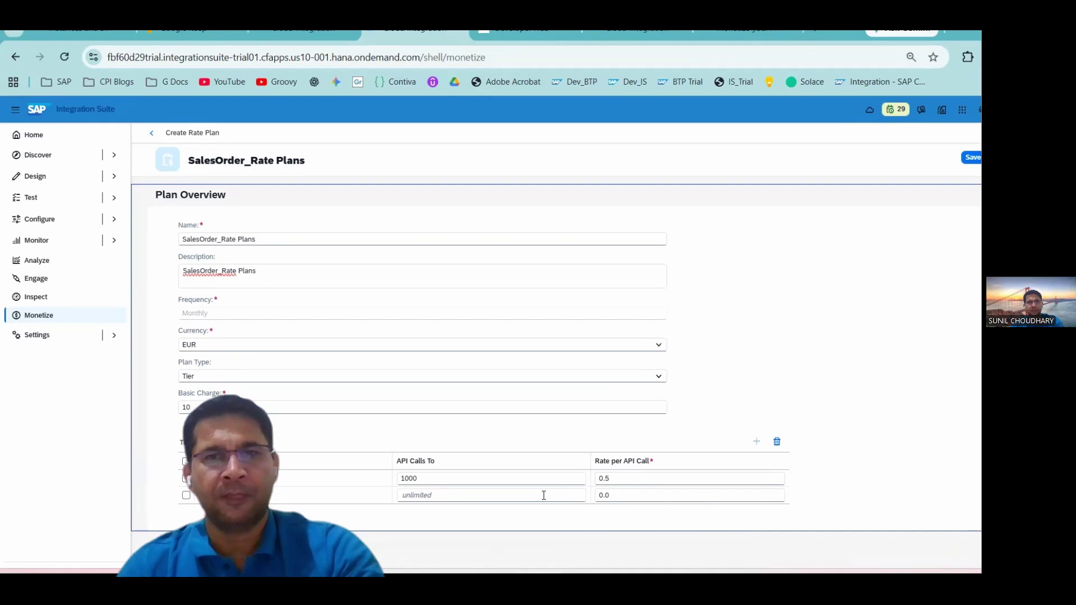
pyautogui.click(448, 495)
pyautogui.write('2')
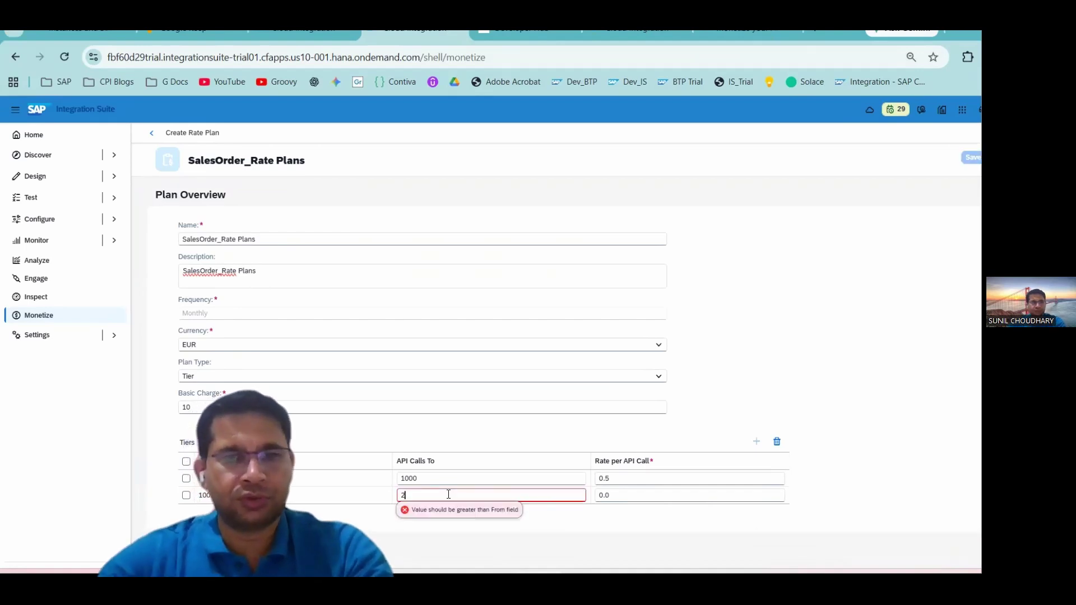
pyautogui.write('000')
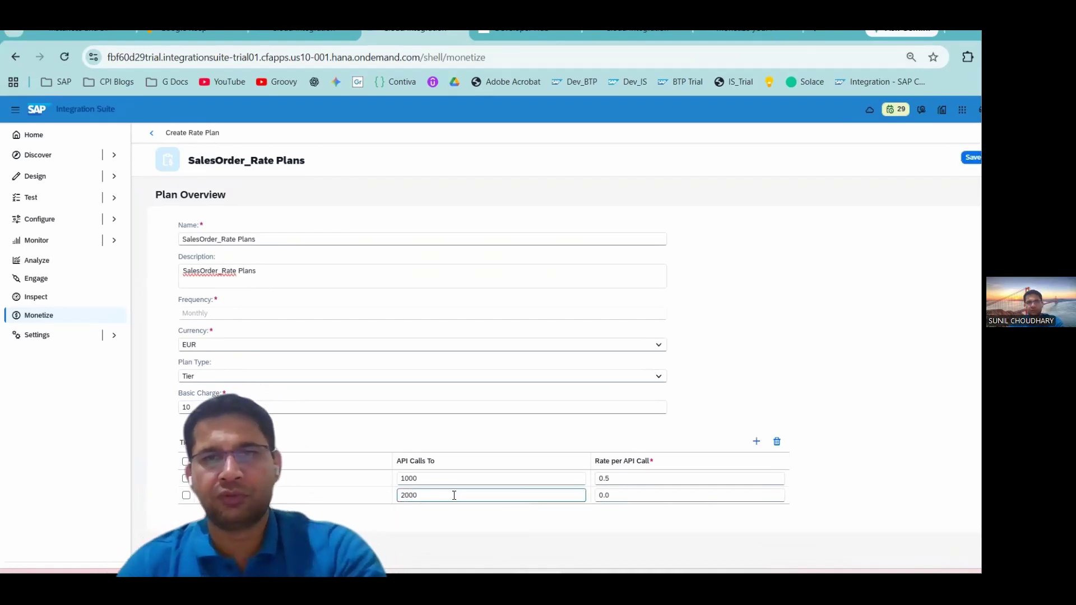
pyautogui.click(632, 492)
pyautogui.write('1')
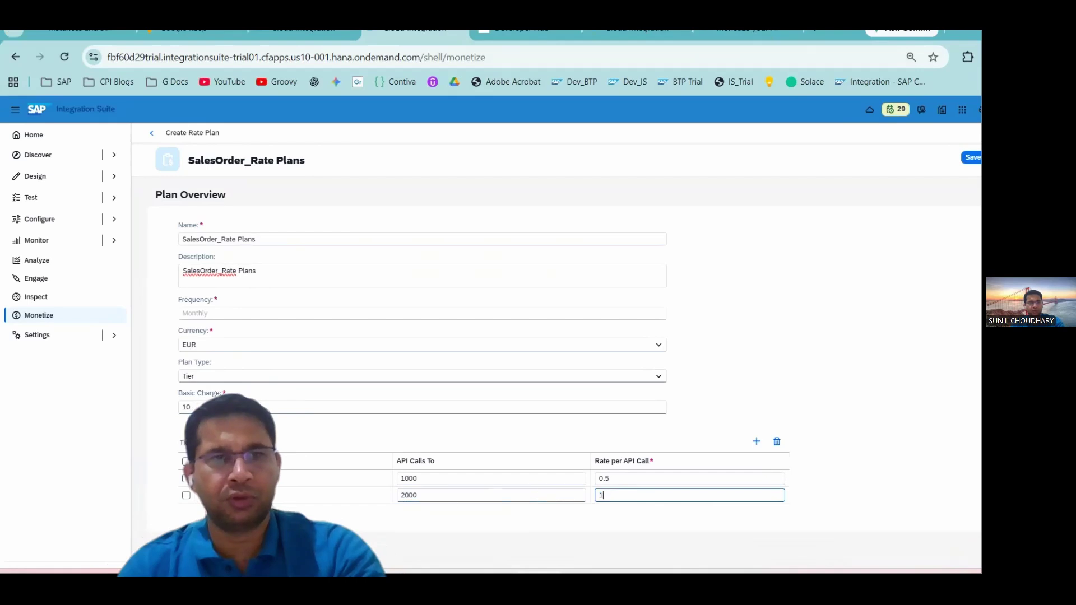
# Step: Add a third tier up to 3000 API calls with a rate of 2 per call, and save the rate plan
pyautogui.click(756, 441)
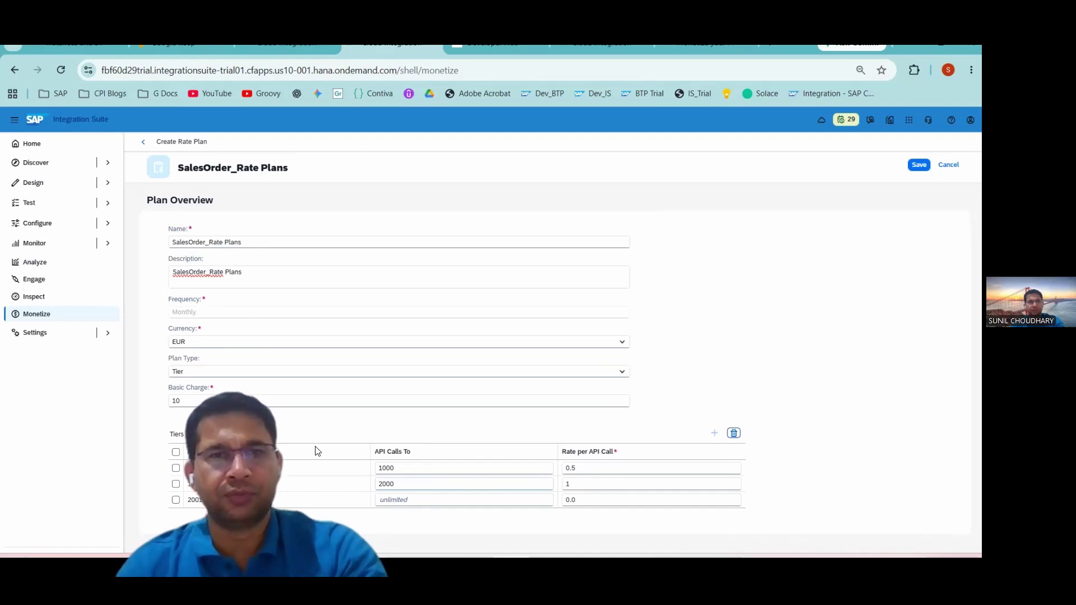
pyautogui.click(415, 498)
pyautogui.write('3')
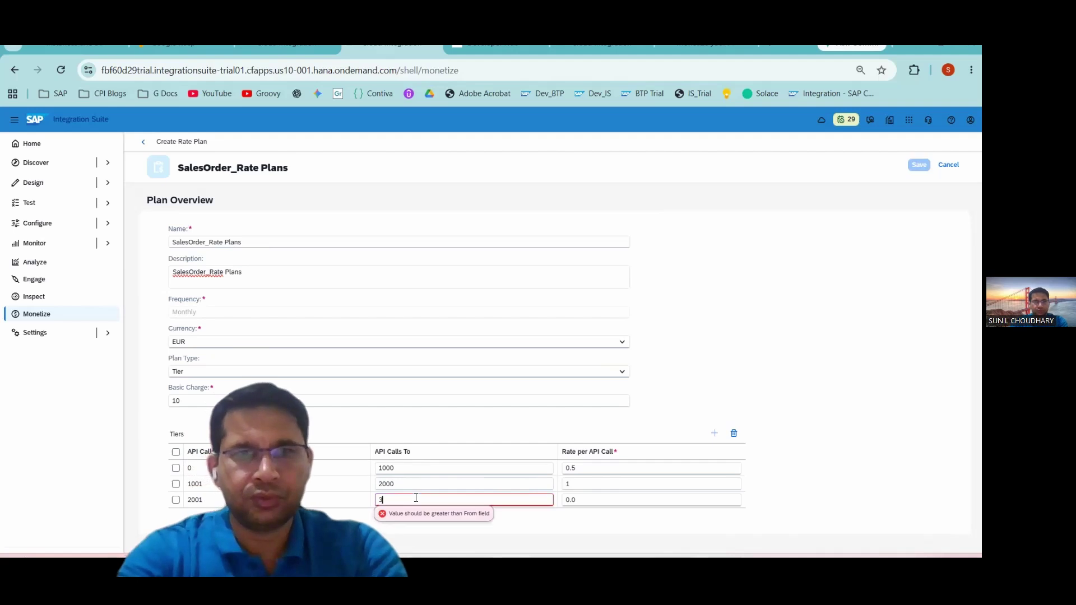
pyautogui.write('000')
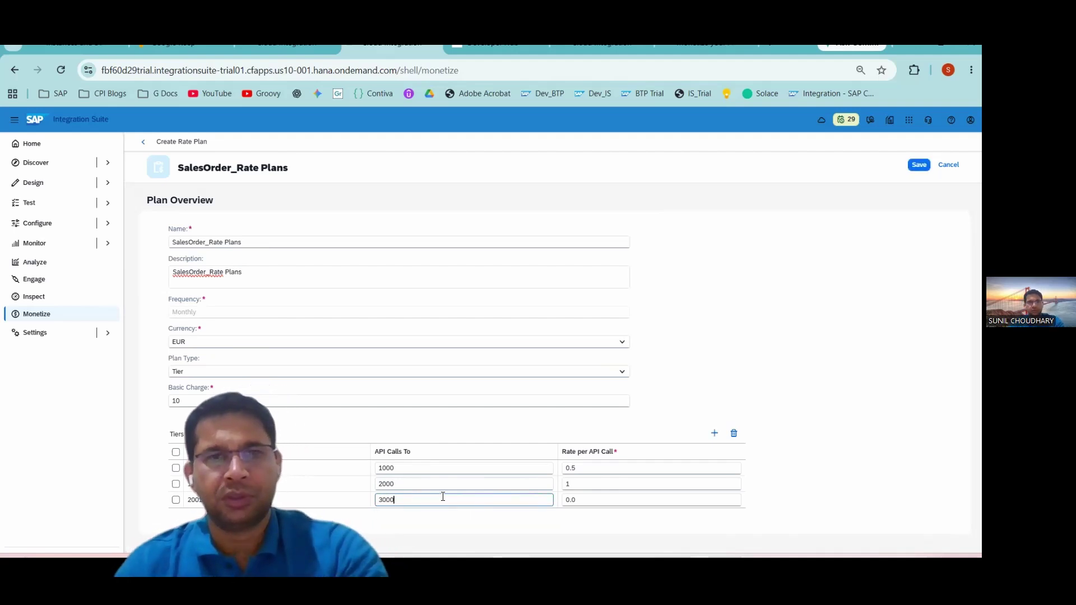
pyautogui.click(581, 501)
pyautogui.write('2')
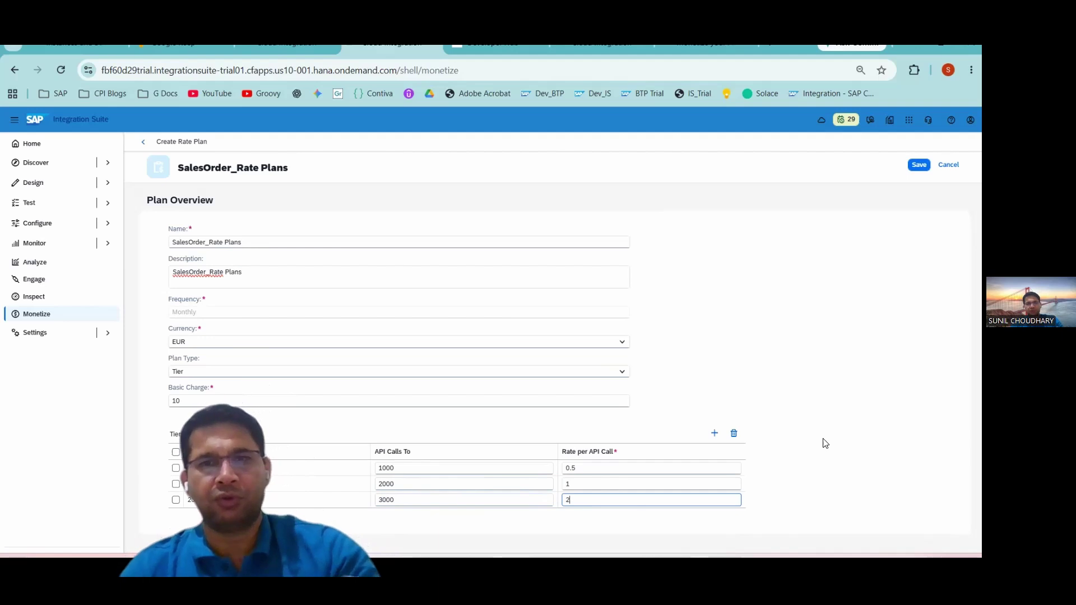
pyautogui.click(825, 443)
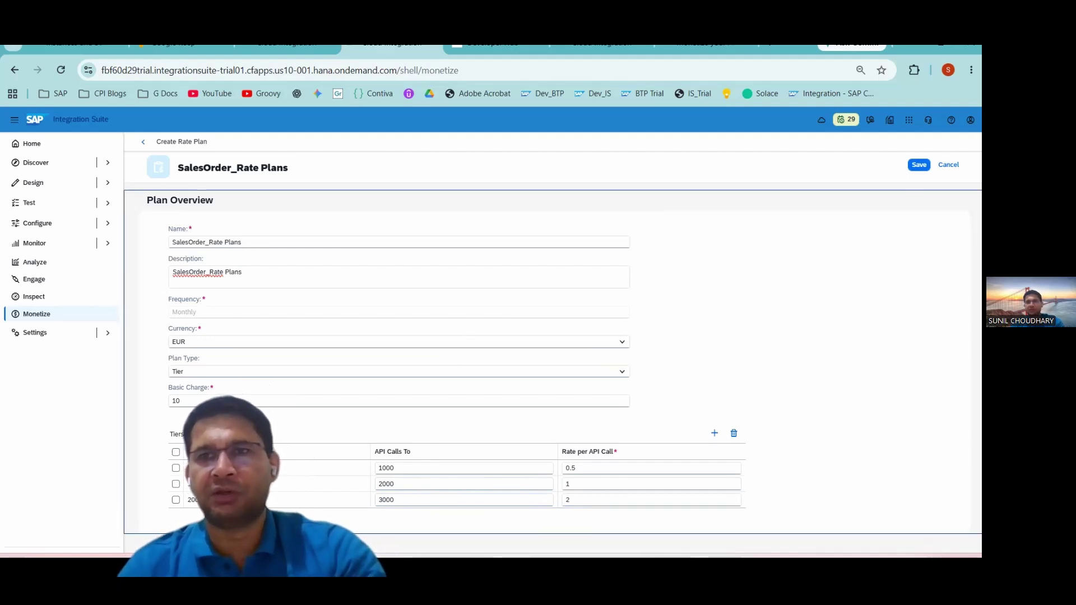
pyautogui.click(919, 166)
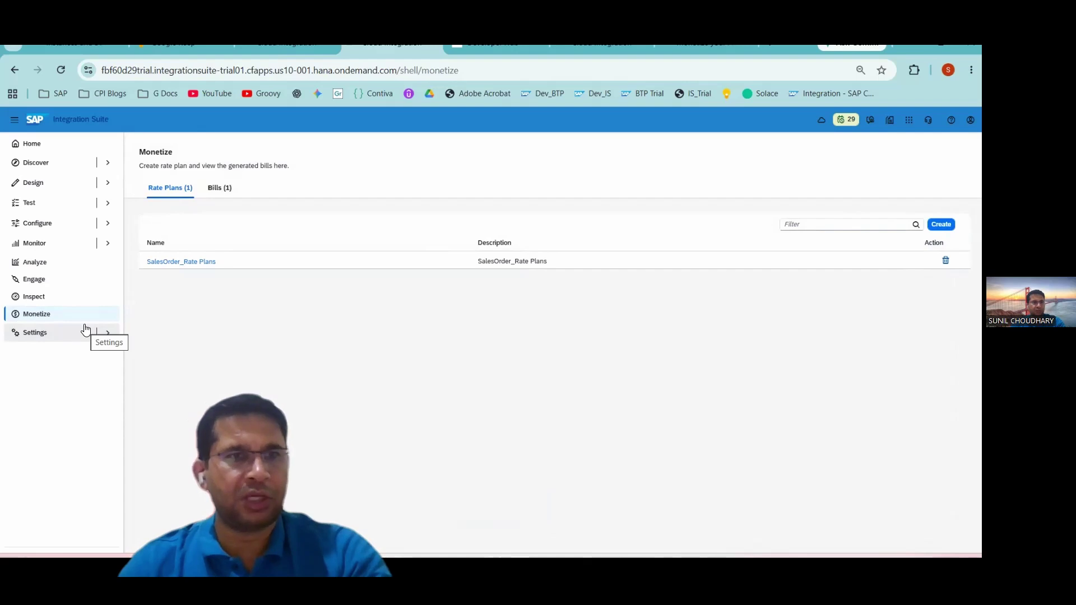
# Step: Add the SalesOrder_Rate Plans rate plan to the SalesOrderProduct product under Engage and publish the product
pyautogui.click(39, 280)
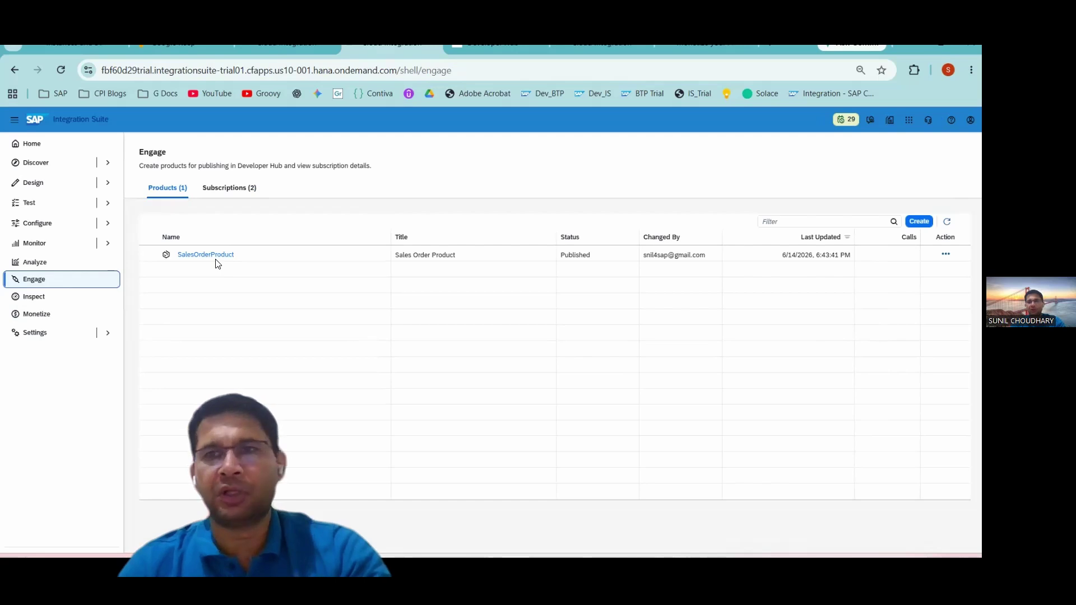
pyautogui.click(216, 256)
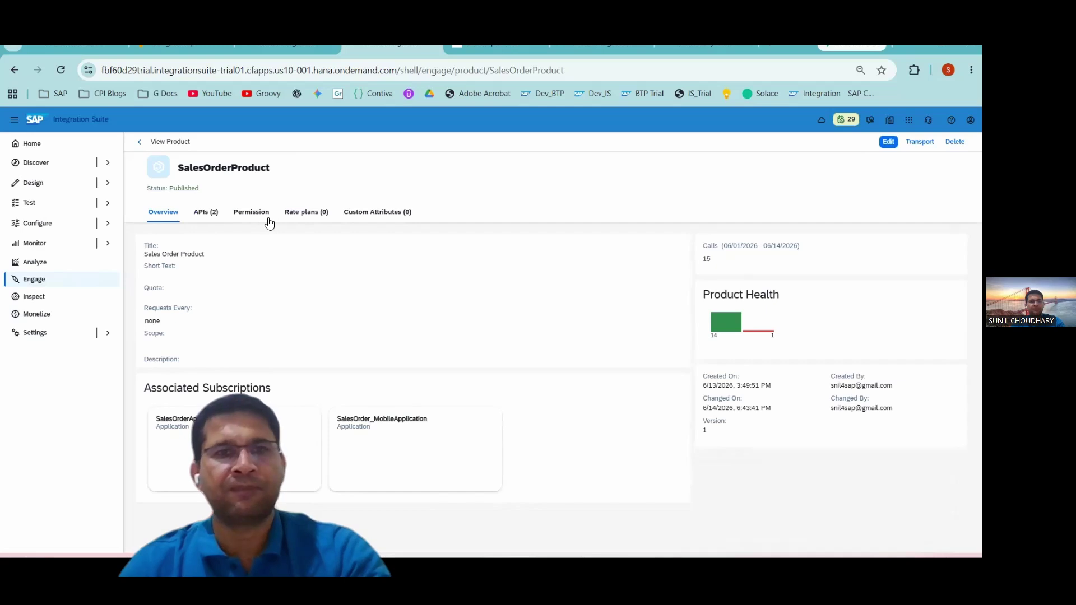
pyautogui.click(307, 212)
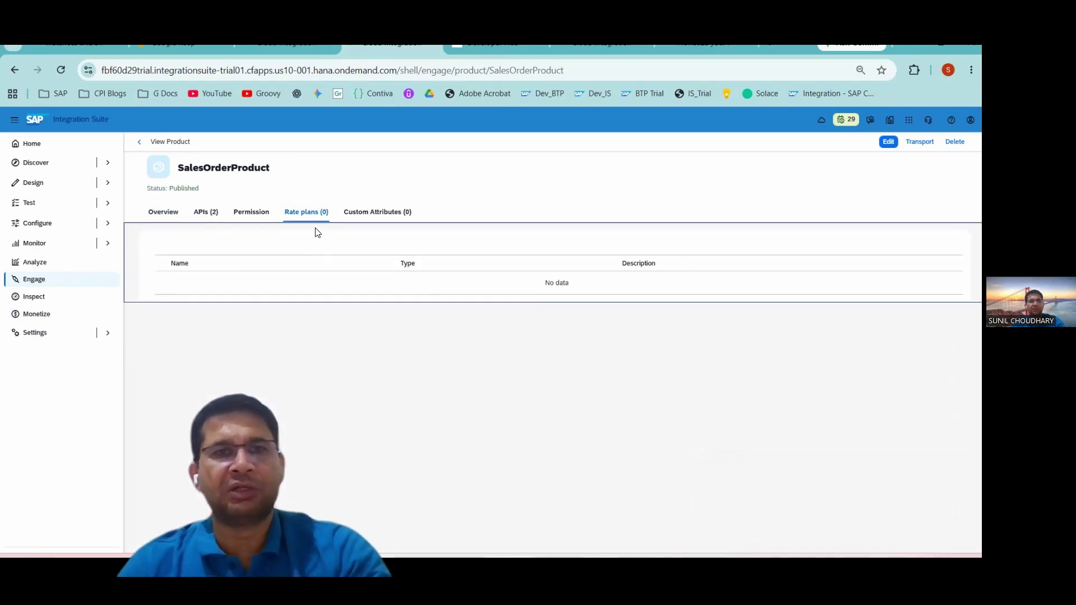
pyautogui.click(889, 141)
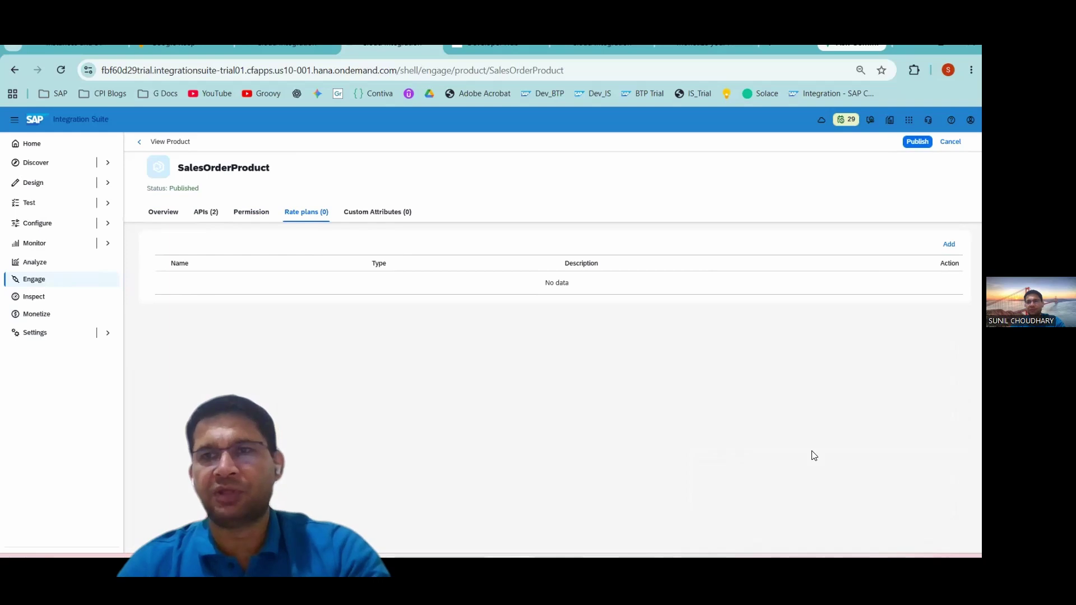
pyautogui.click(949, 244)
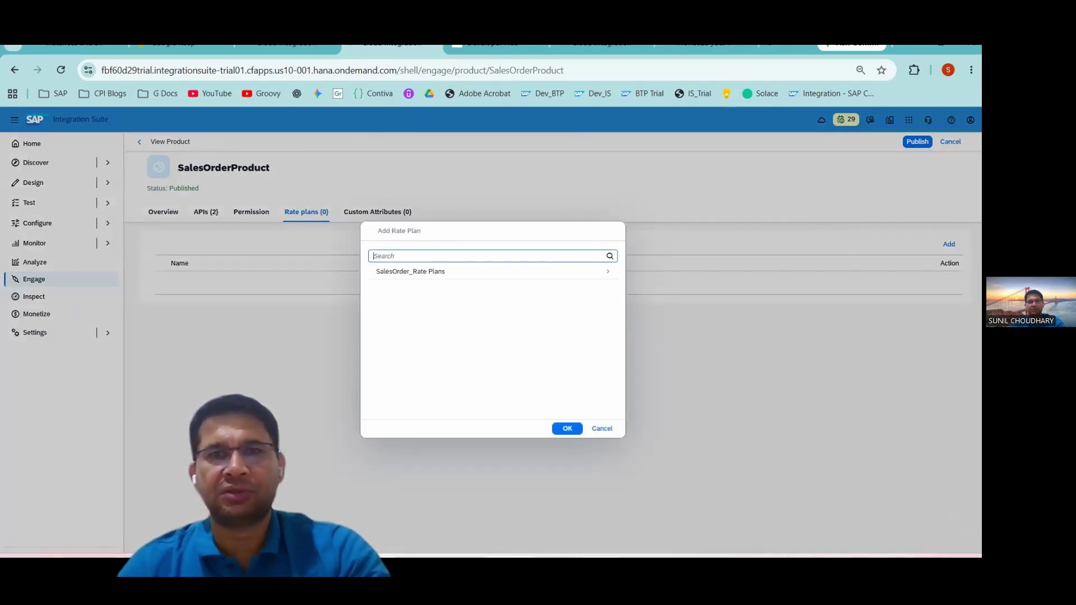
pyautogui.click(429, 274)
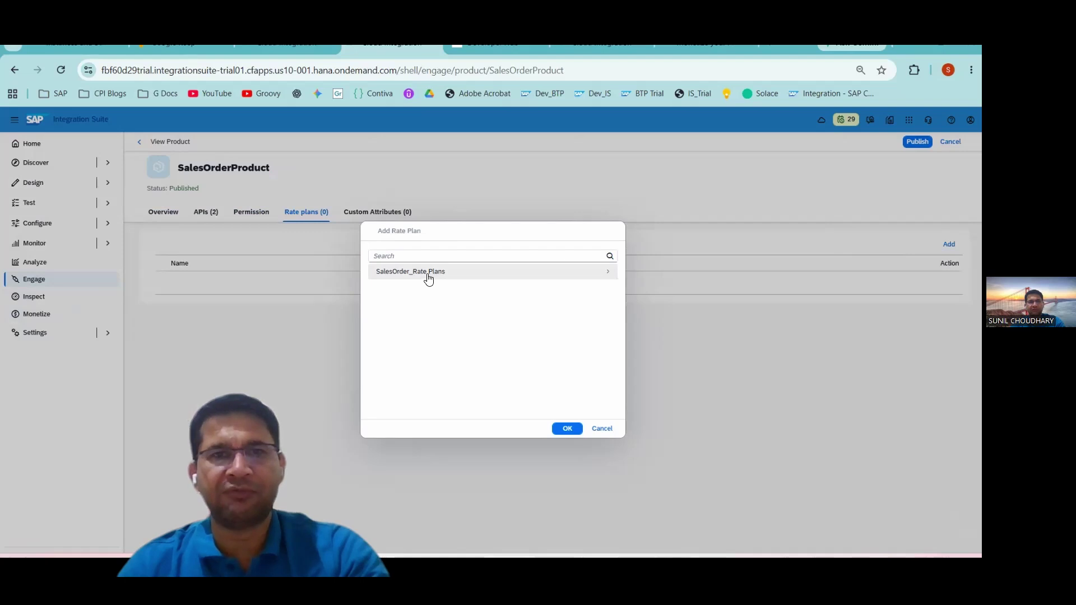
pyautogui.click(430, 275)
pyautogui.scroll(-1, 536, 376)
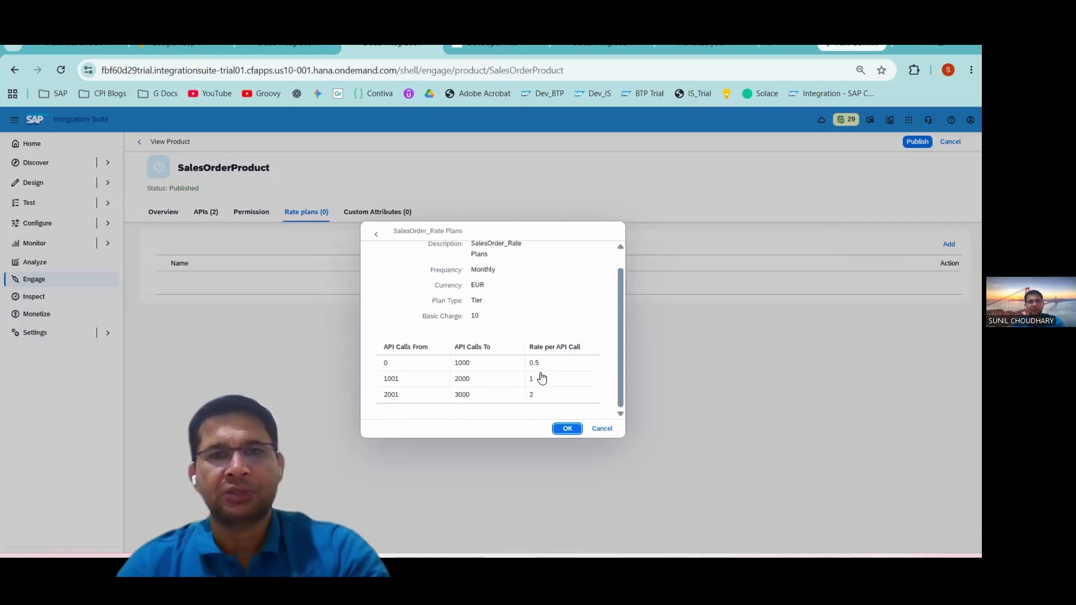
pyautogui.click(567, 430)
pyautogui.click(917, 143)
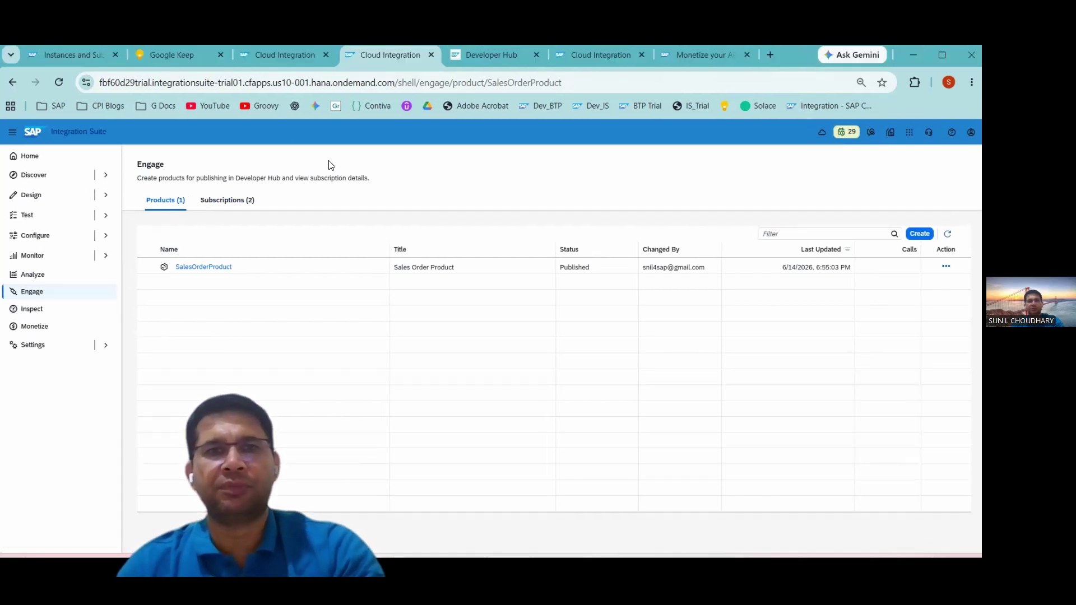
# Step: Switch to Developer Hub, start a new application subscription in My Workspace, and select Sales Order Product for it
pyautogui.click(473, 56)
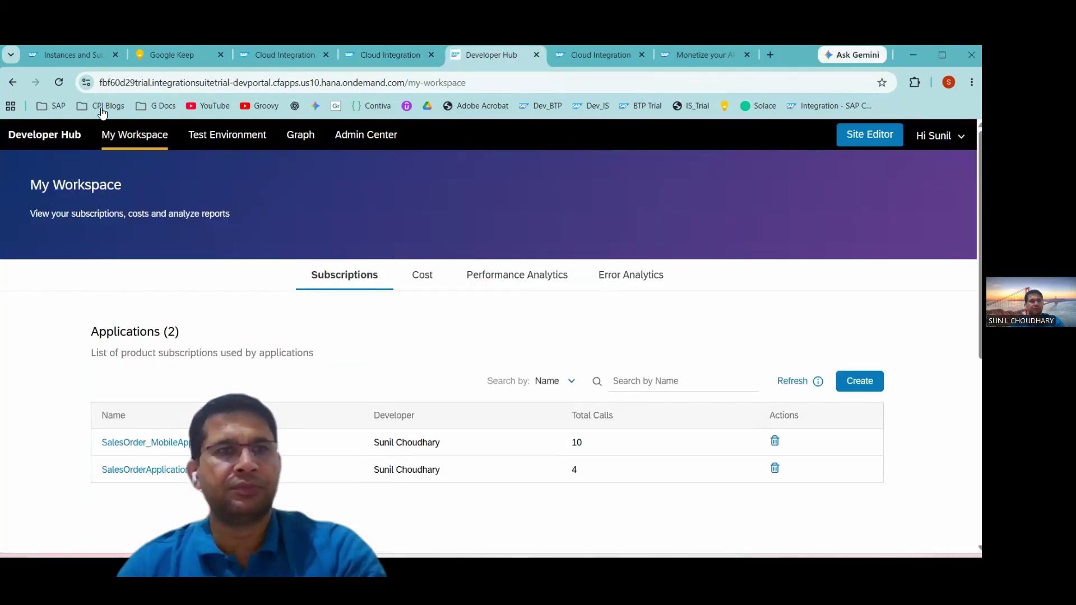
pyautogui.click(119, 137)
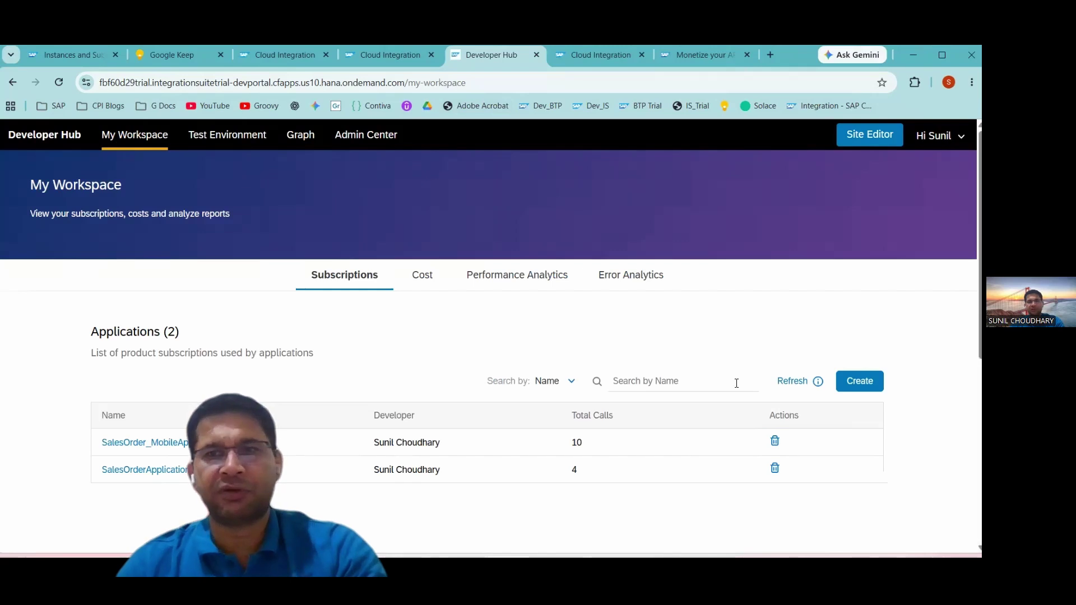
pyautogui.click(862, 381)
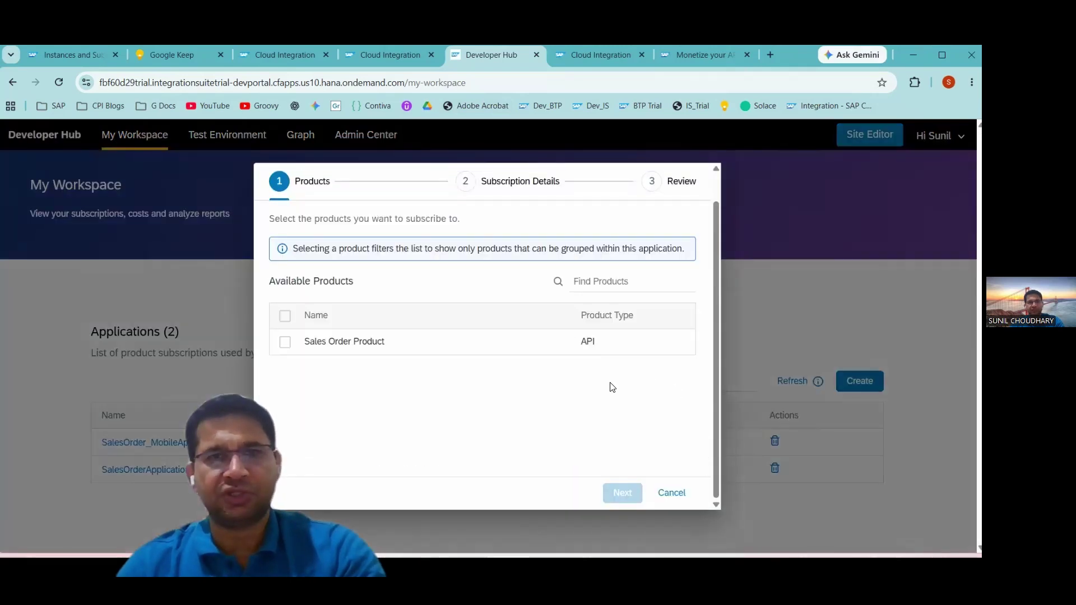
pyautogui.click(285, 341)
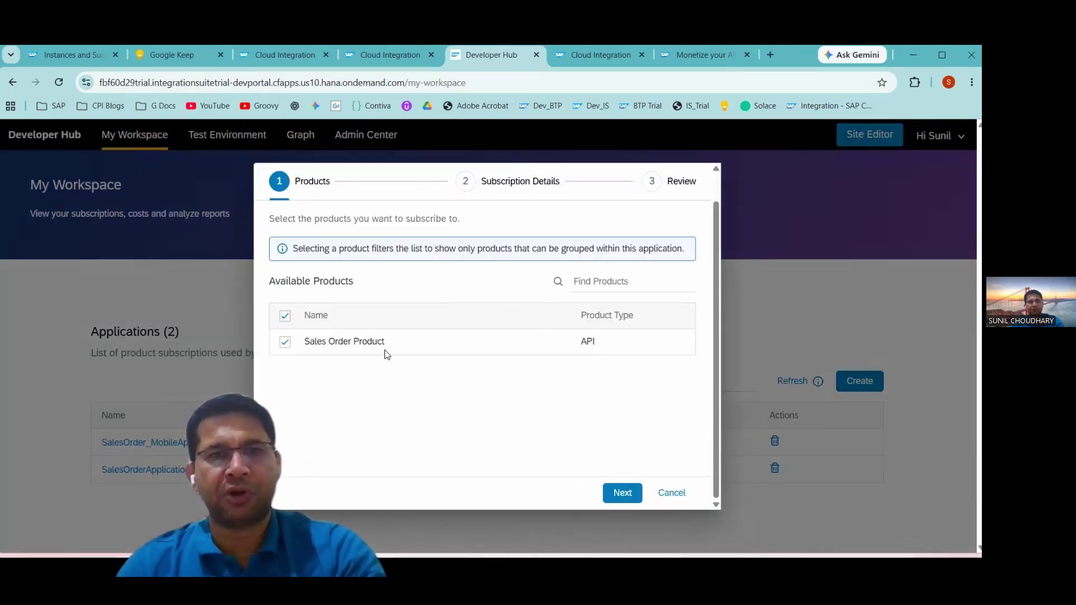
pyautogui.click(622, 492)
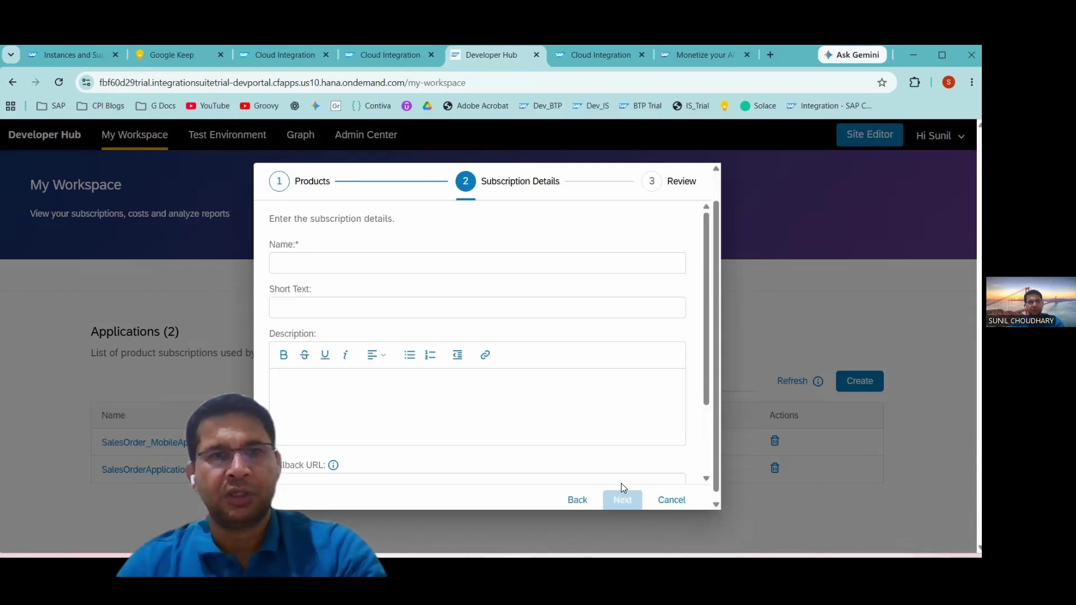
# Step: Name the new subscription Sales_Order_RatePlan
pyautogui.click(348, 262)
pyautogui.write('Sal')
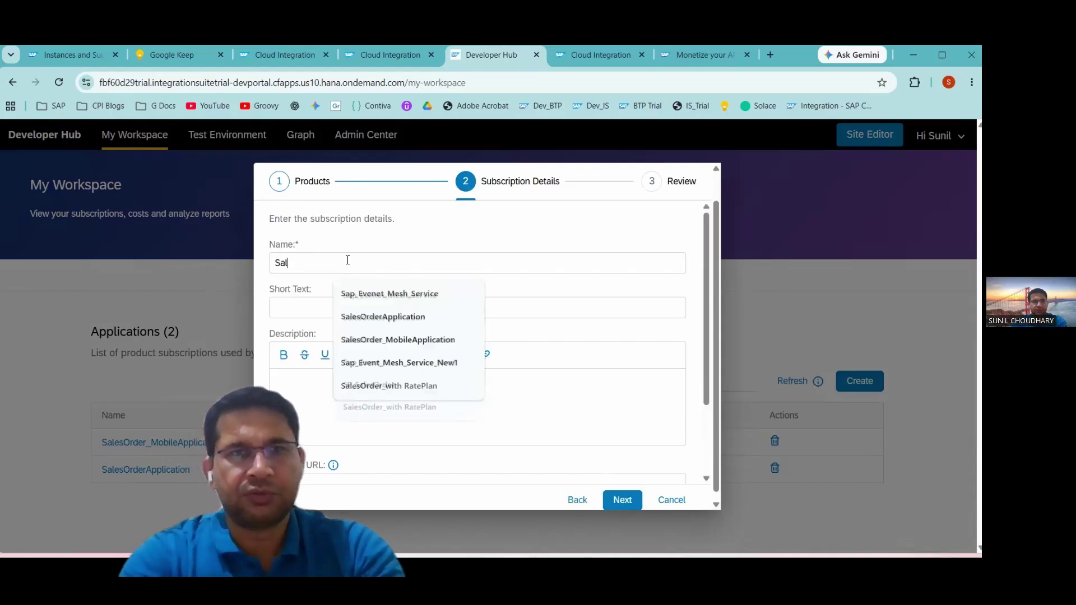
pyautogui.write('es_Order')
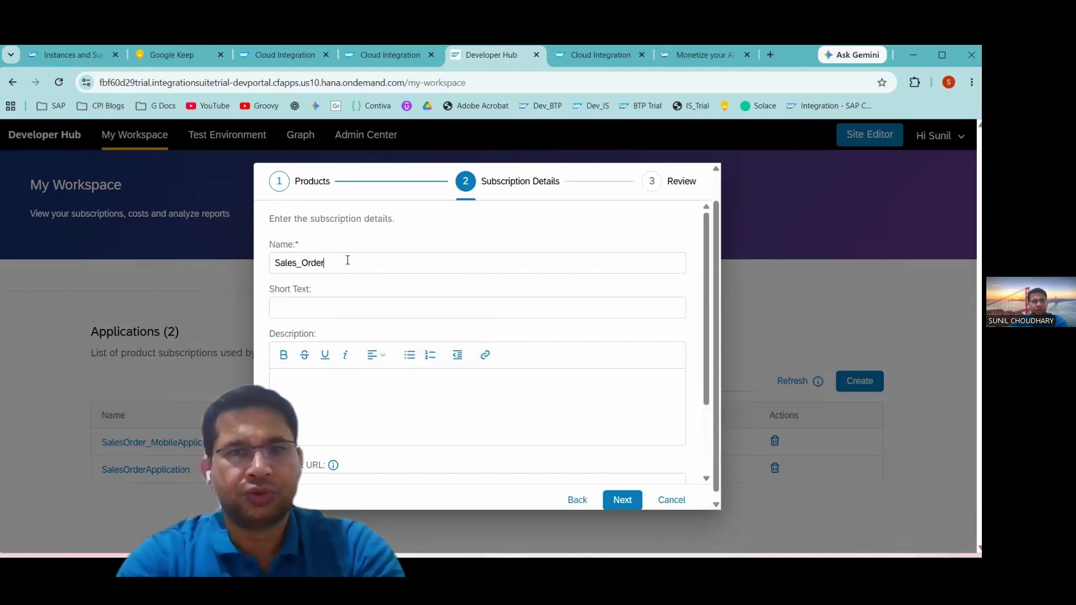
pyautogui.write('_Rate')
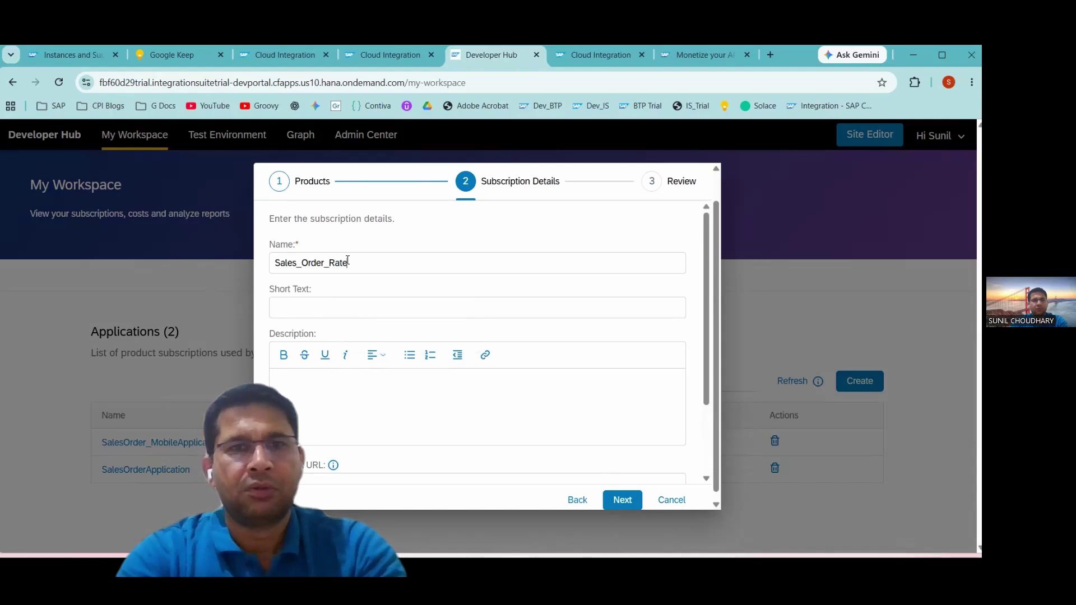
pyautogui.write('Plan_Ap')
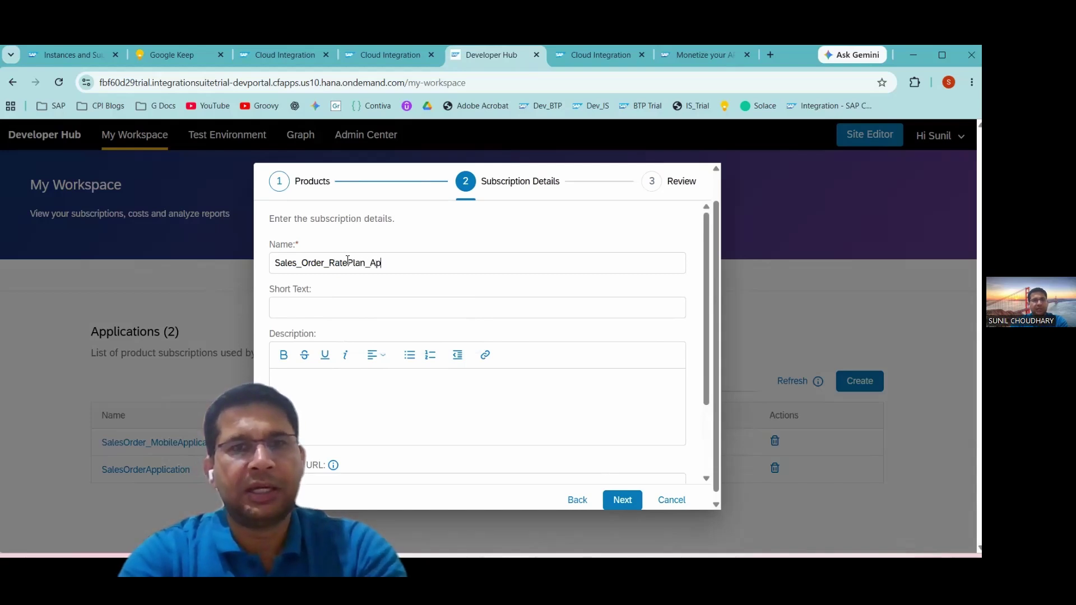
pyautogui.write('plication')
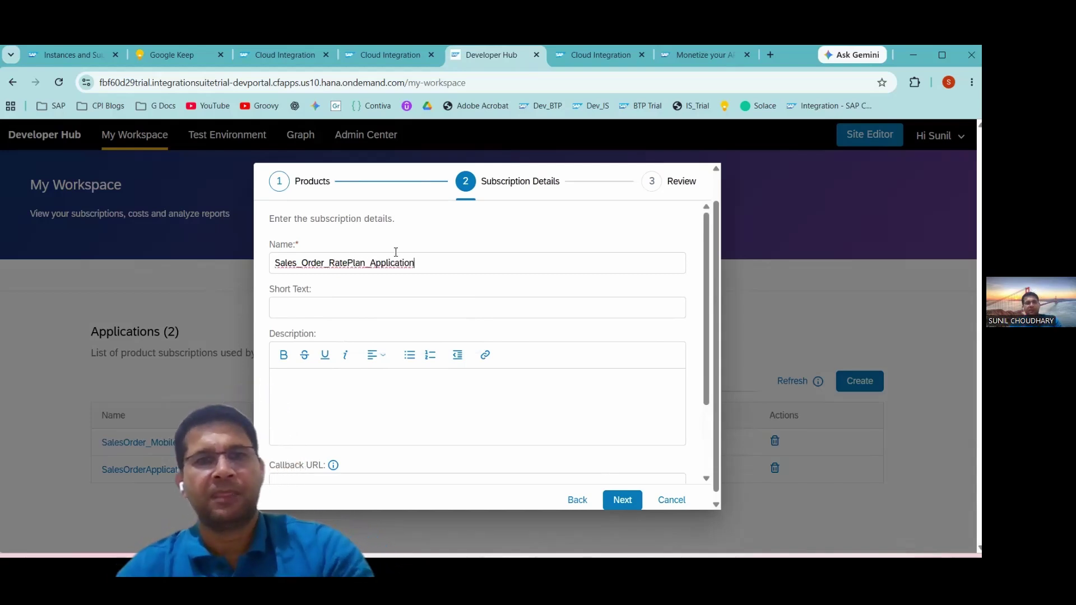
pyautogui.press('BackSpace')
pyautogui.press('BackSpace')
pyautogui.press('BackSpace')
pyautogui.press('BackSpace')
pyautogui.press('BackSpace')
pyautogui.press('BackSpace')
pyautogui.press('BackSpace')
pyautogui.press('BackSpace')
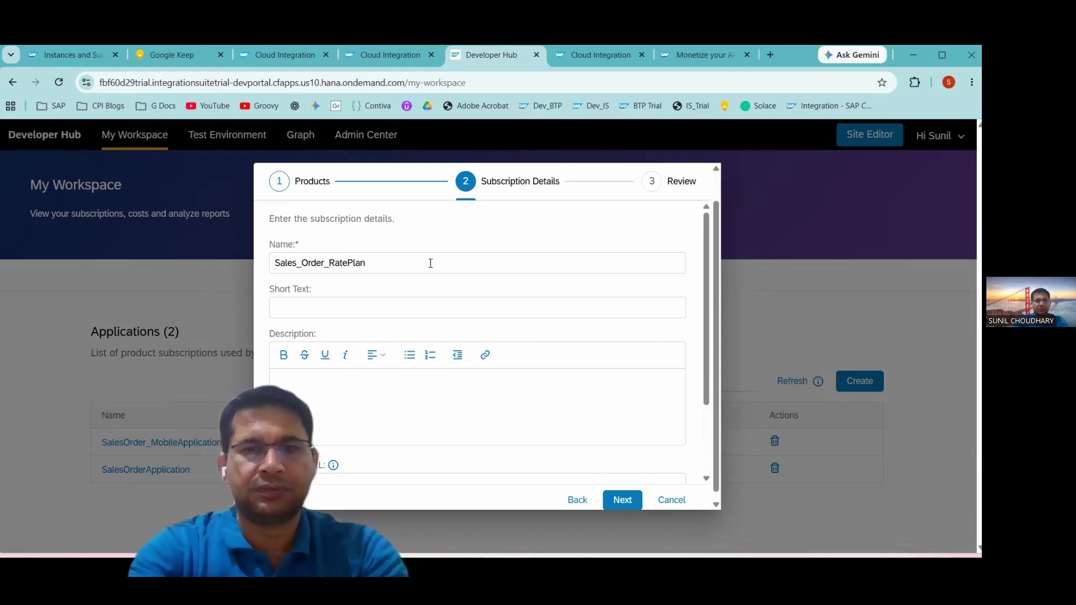
# Step: Copy the subscription name into the short text and description, and save the subscription
pyautogui.moveTo(427, 263); pyautogui.dragTo(142, 265)
pyautogui.hotkey('ctrl', 'c')
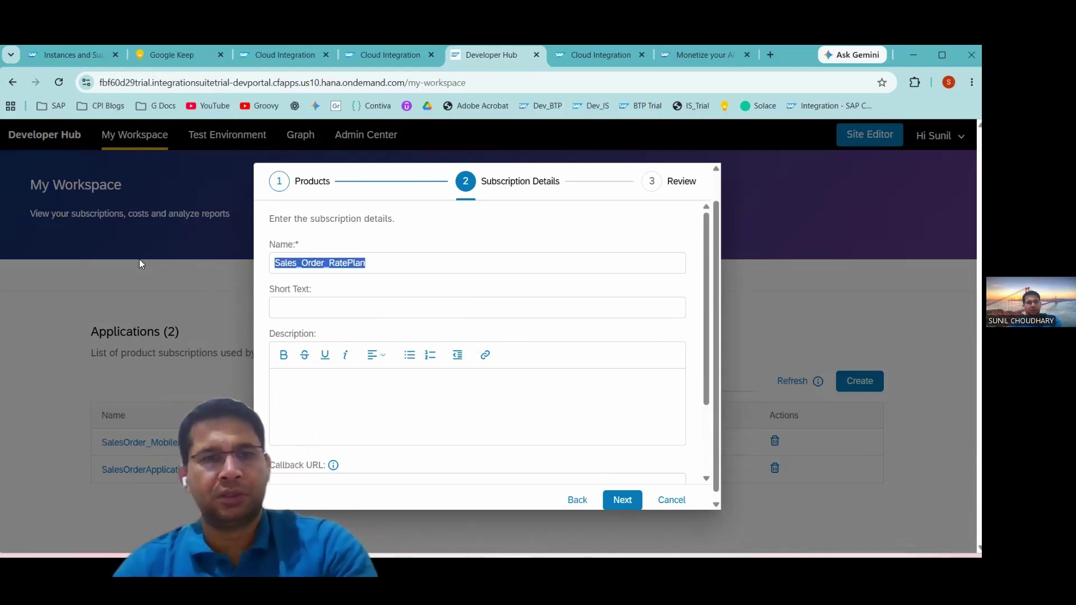
pyautogui.click(271, 306)
pyautogui.hotkey('ctrl', 'v')
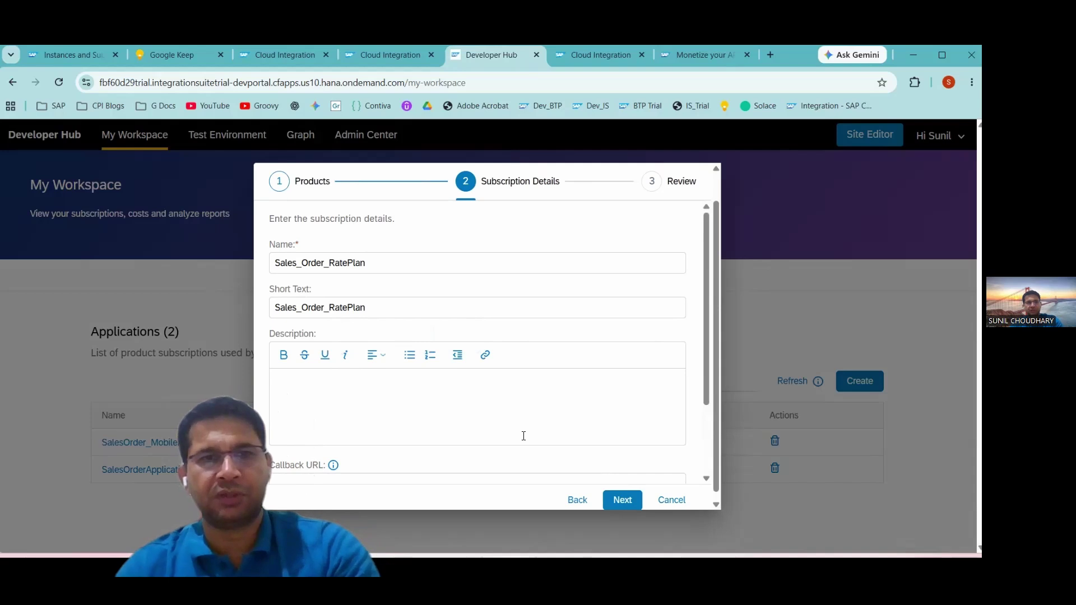
pyautogui.click(448, 400)
pyautogui.hotkey('ctrl', 'v')
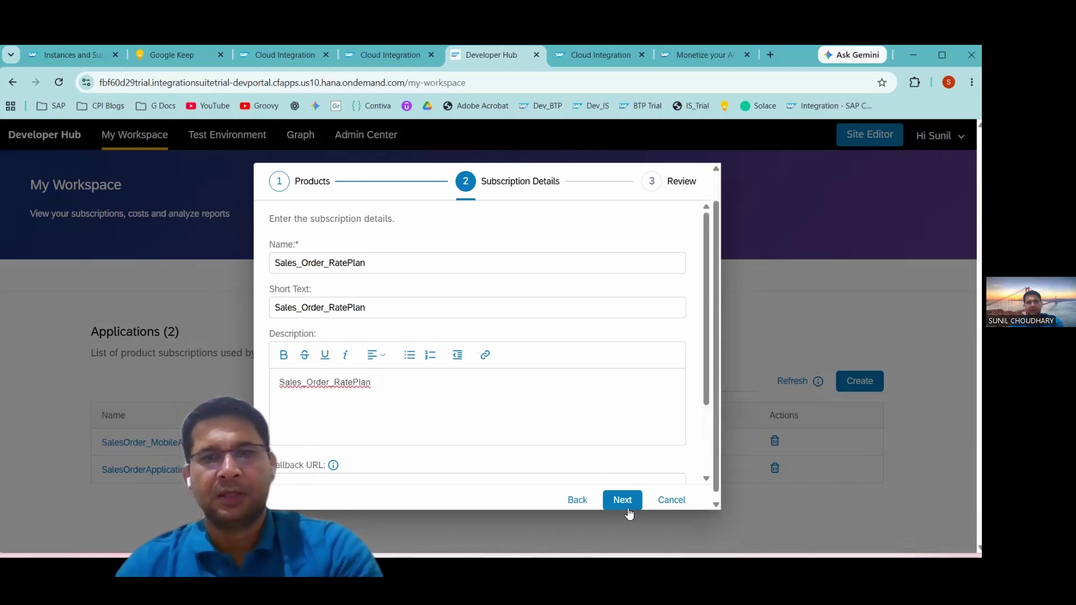
pyautogui.scroll(-2, 618, 457)
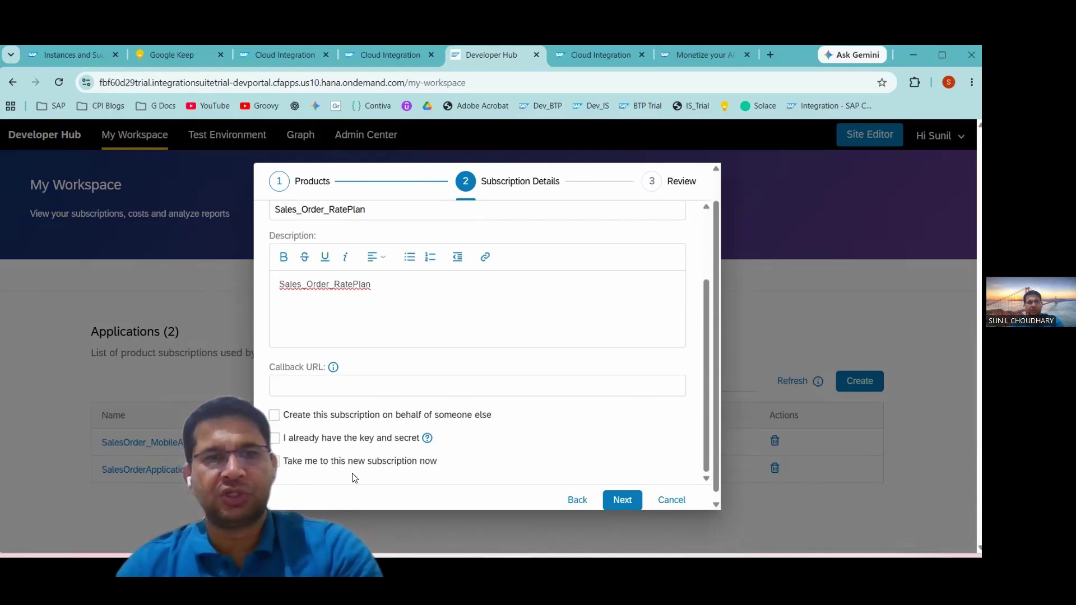
pyautogui.click(615, 500)
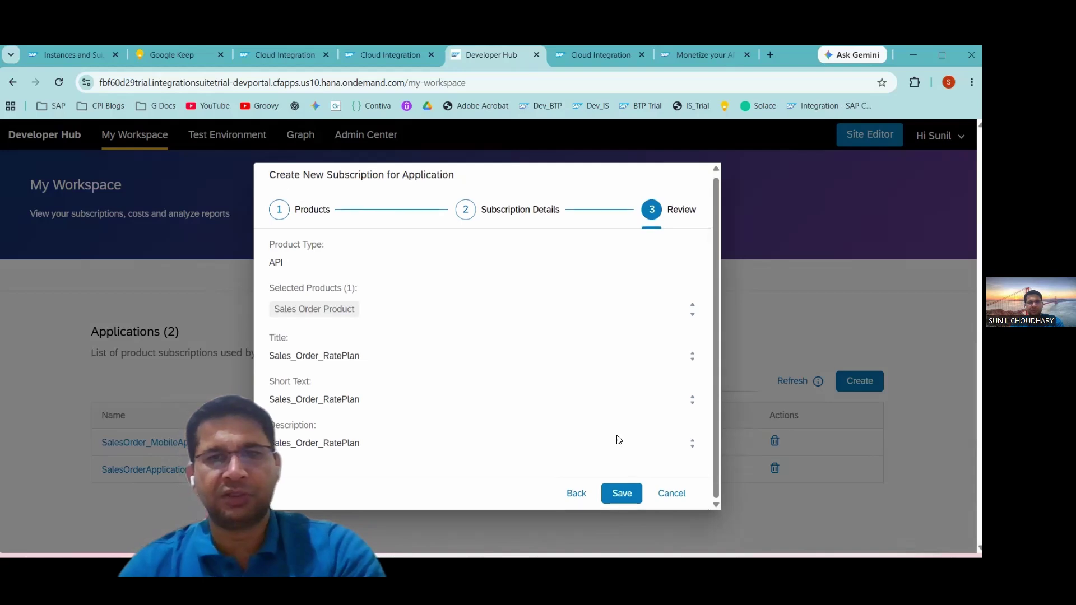
pyautogui.click(621, 494)
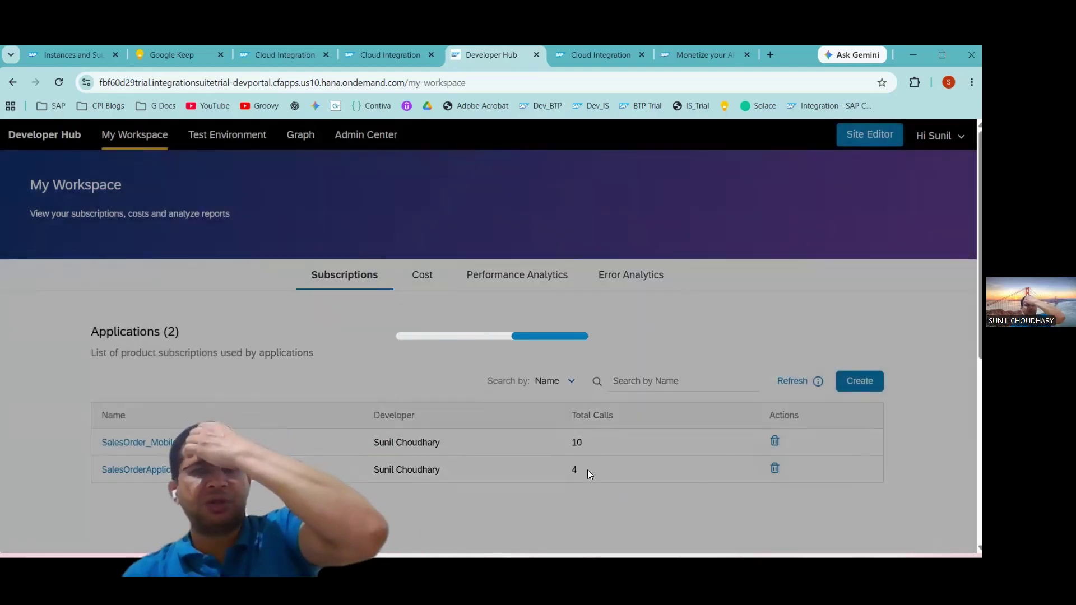
# Step: Open the new Sales_Order_RatePlan application and view its overview and credentials section
pyautogui.scroll(-3, 464, 434)
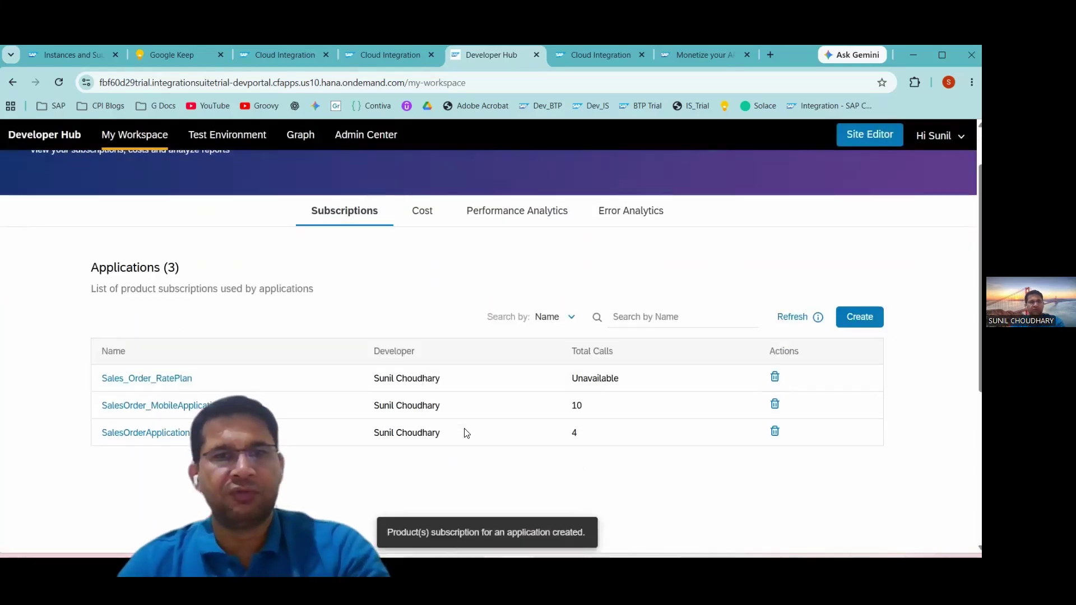
pyautogui.scroll(1, 224, 316)
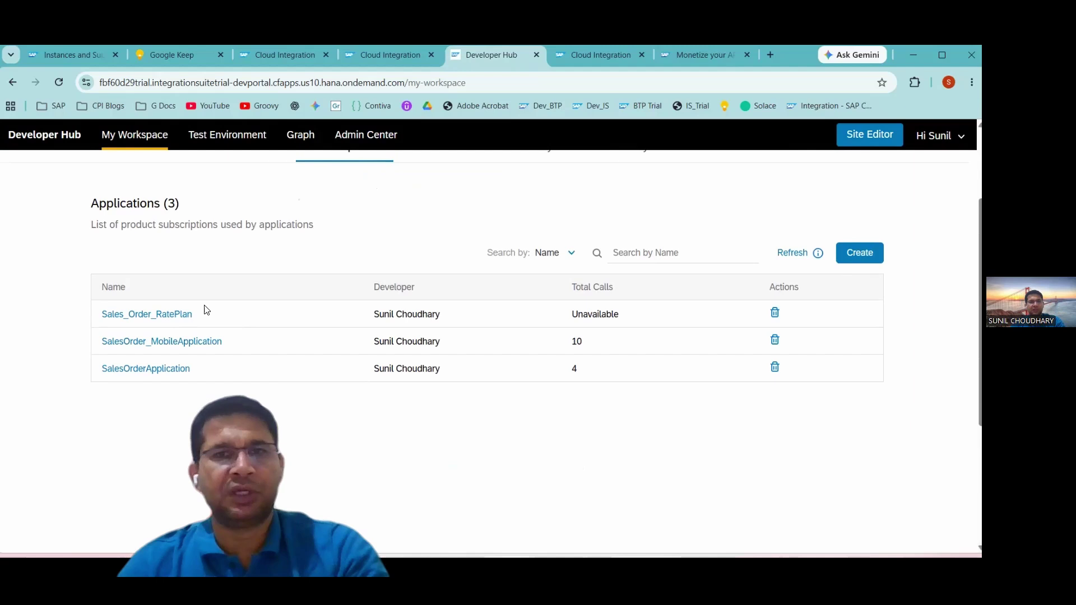
pyautogui.click(168, 313)
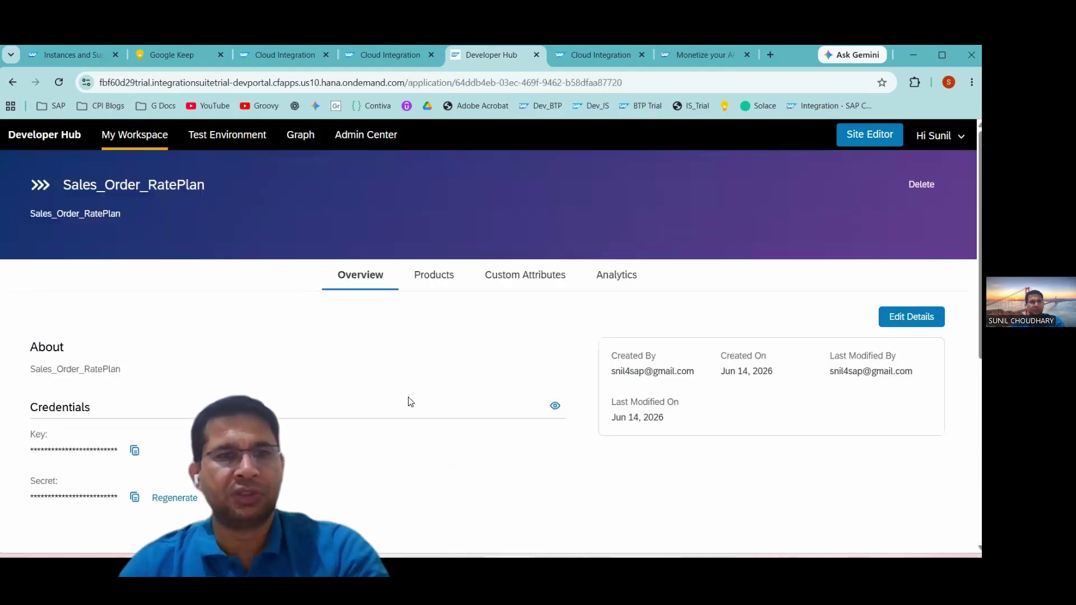
pyautogui.scroll(-2, 408, 402)
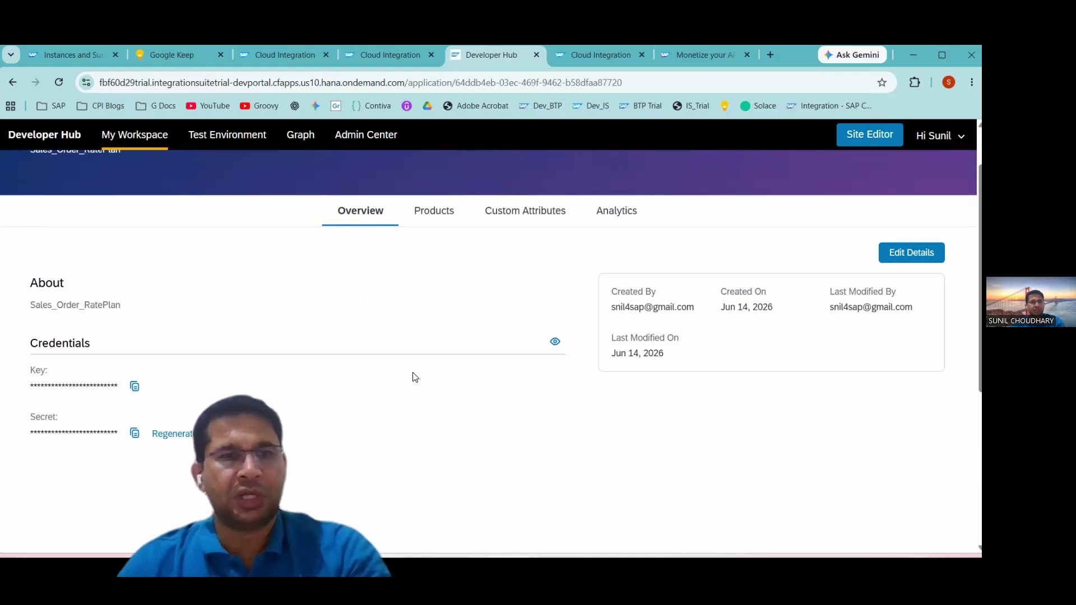
# Step: Switch to Postman and examine the SO_Creation_RatePlans request's URL and its authorization token settings
pyautogui.hotkey('alt', 'Tab')
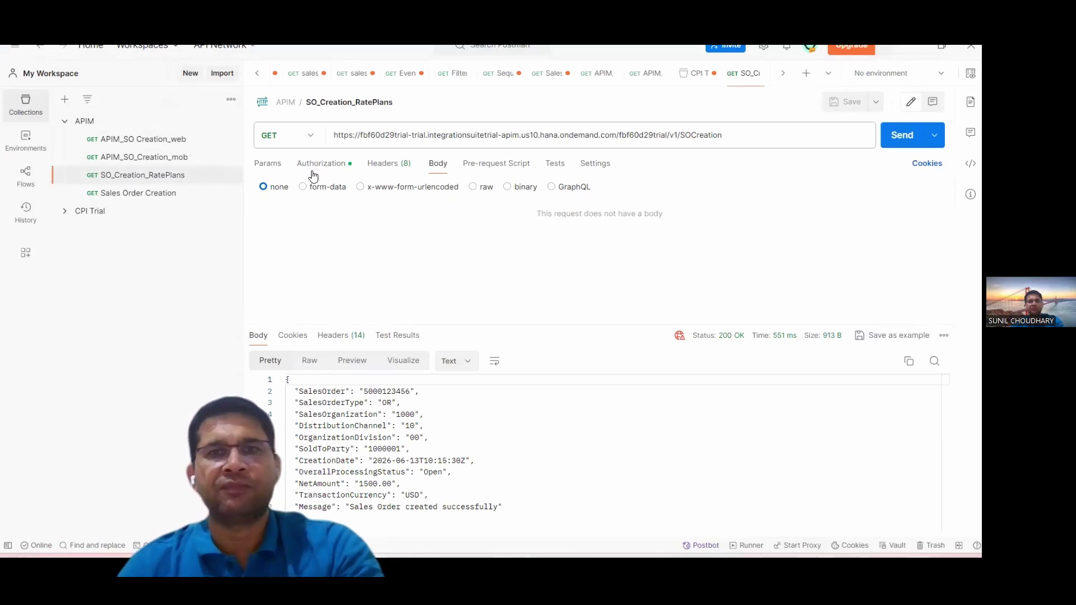
pyautogui.moveTo(723, 135); pyautogui.dragTo(330, 137)
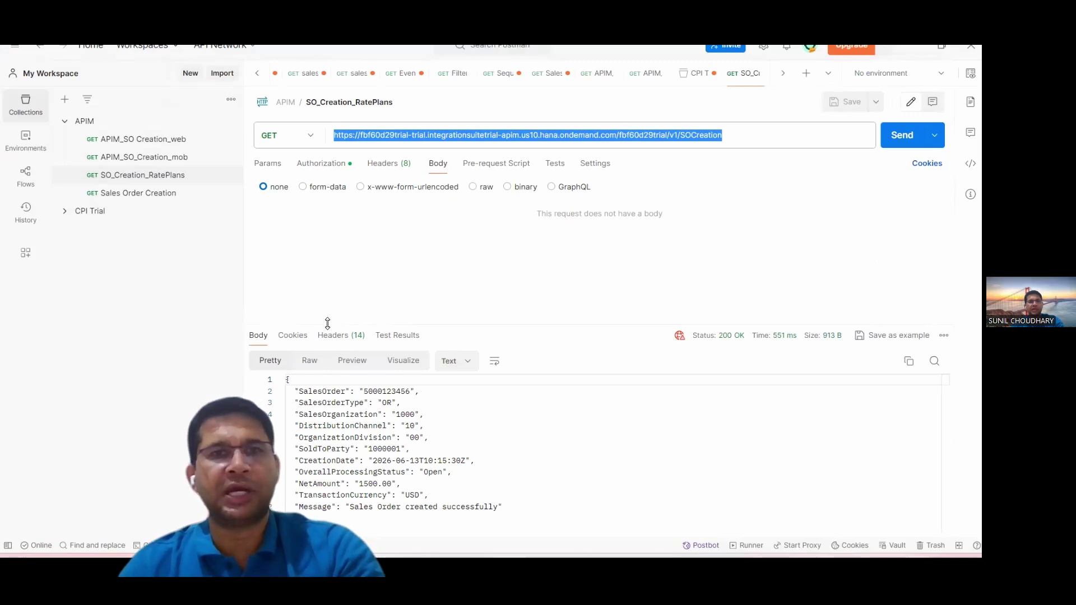
pyautogui.click(370, 230)
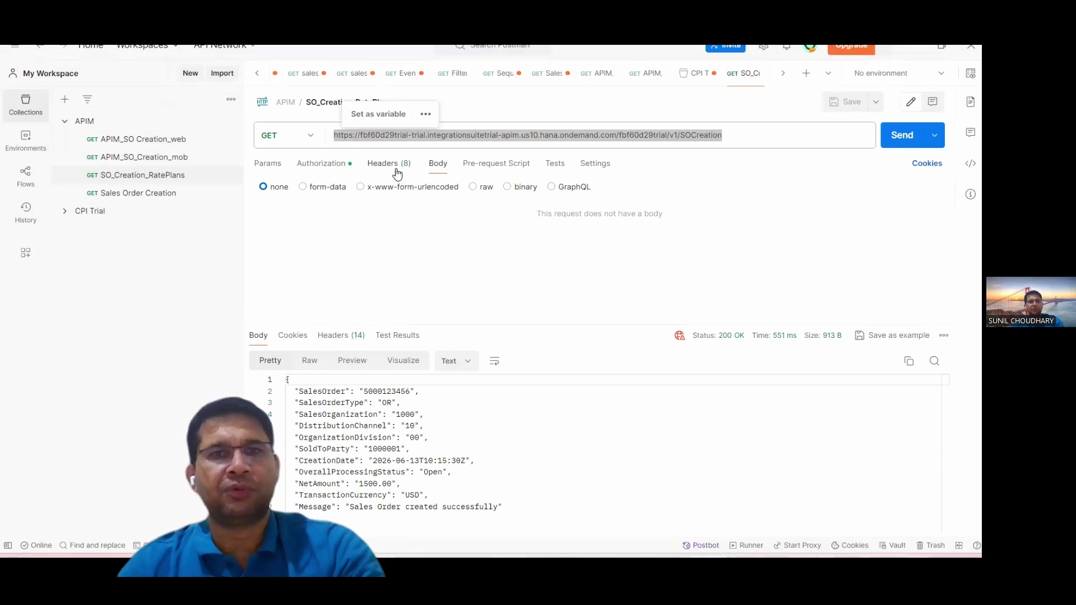
pyautogui.click(338, 164)
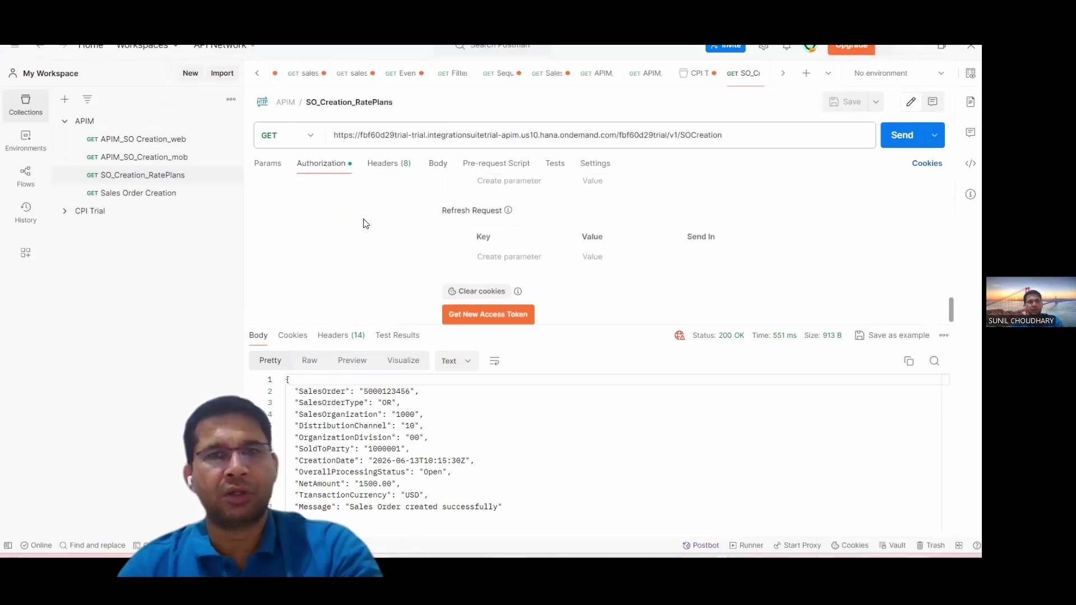
pyautogui.scroll(5, 562, 264)
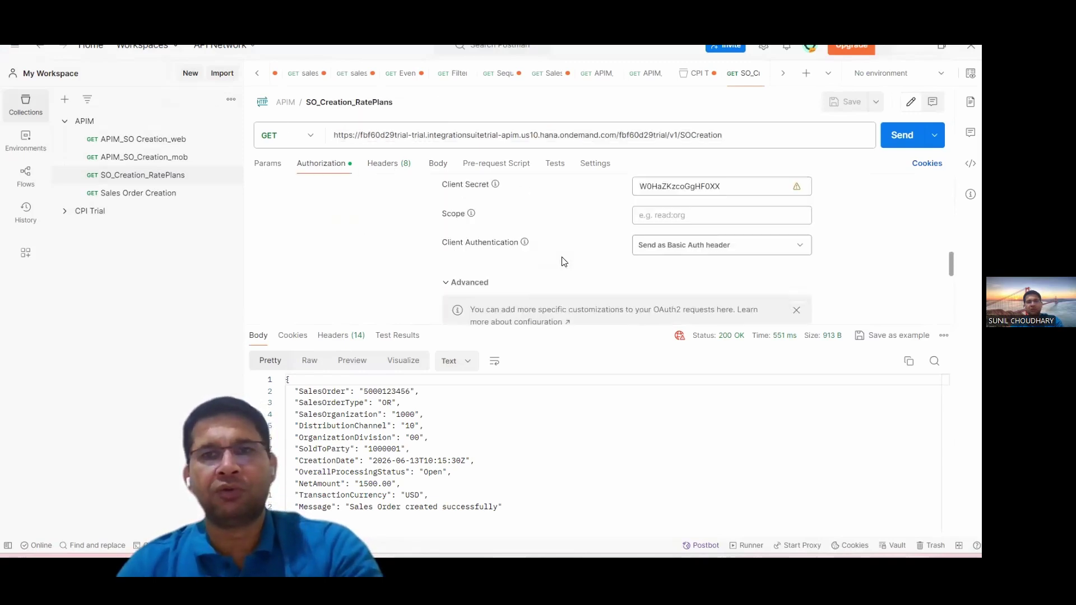
pyautogui.scroll(4, 564, 262)
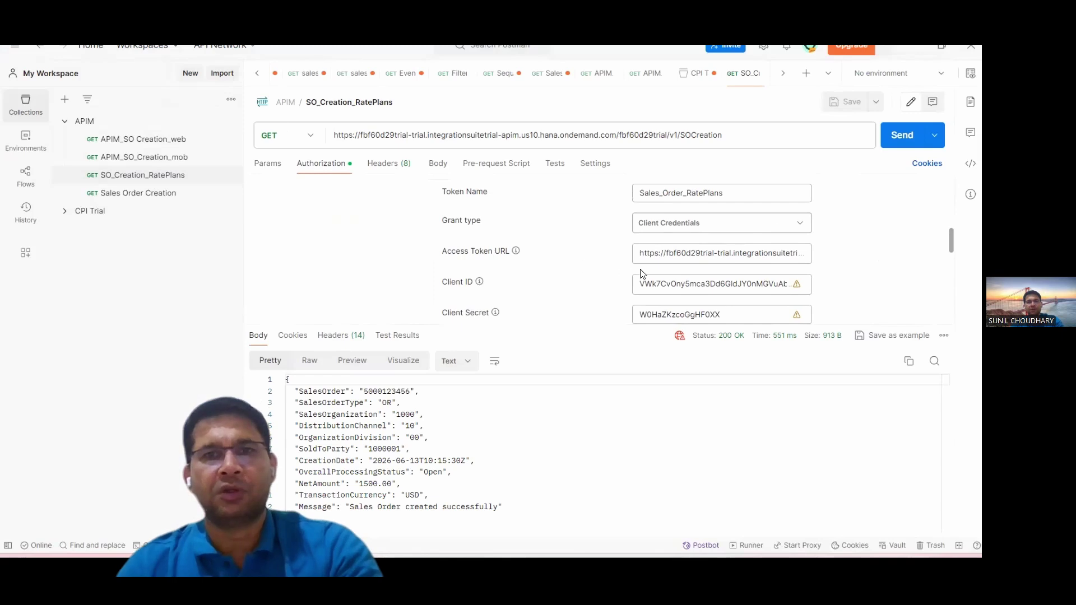
# Step: Copy the Sales_Order_RatePlan application key from Developer Hub and paste it as the Client ID of the SO_Creation_RatePlans request in Postman
pyautogui.doubleClick(665, 255)
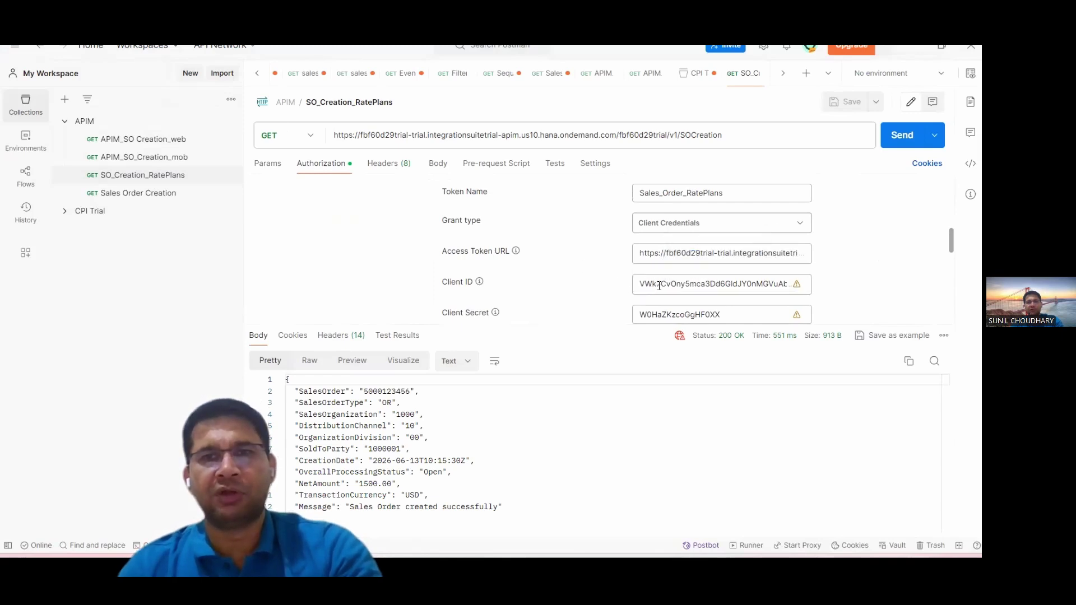
pyautogui.moveTo(657, 285); pyautogui.dragTo(686, 284)
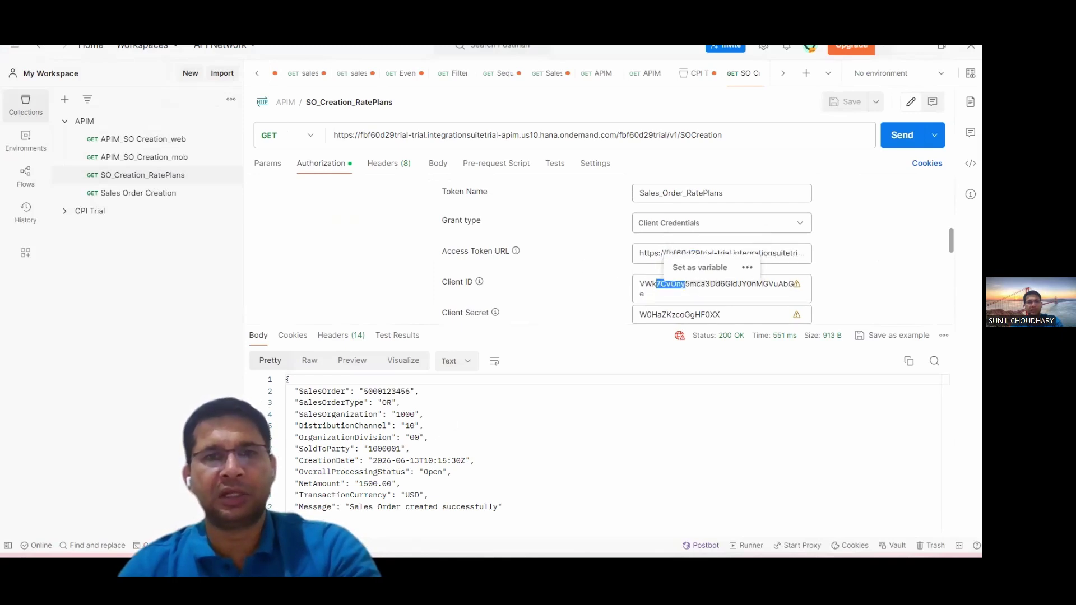
pyautogui.moveTo(508, 561)
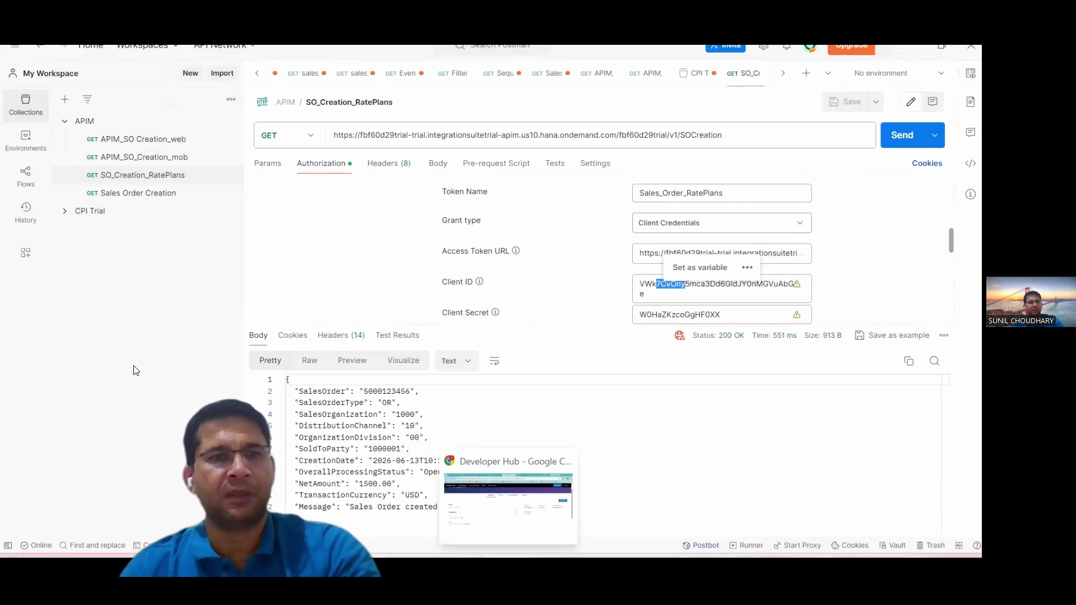
pyautogui.hotkey('alt', 'Tab')
pyautogui.click(137, 391)
pyautogui.hotkey('alt', 'Tab')
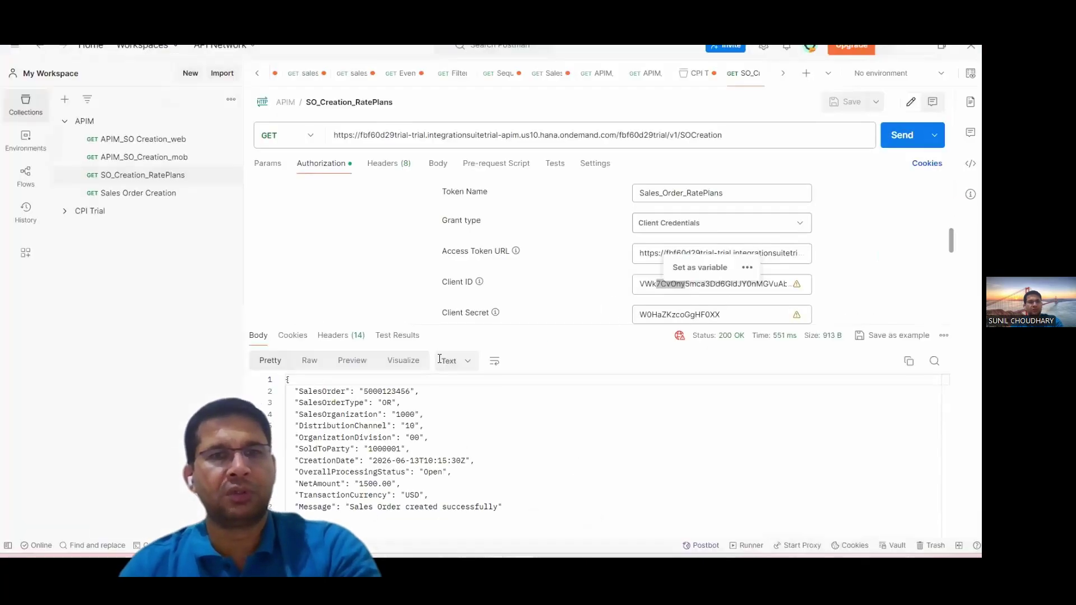
pyautogui.click(592, 271)
pyautogui.click(660, 286)
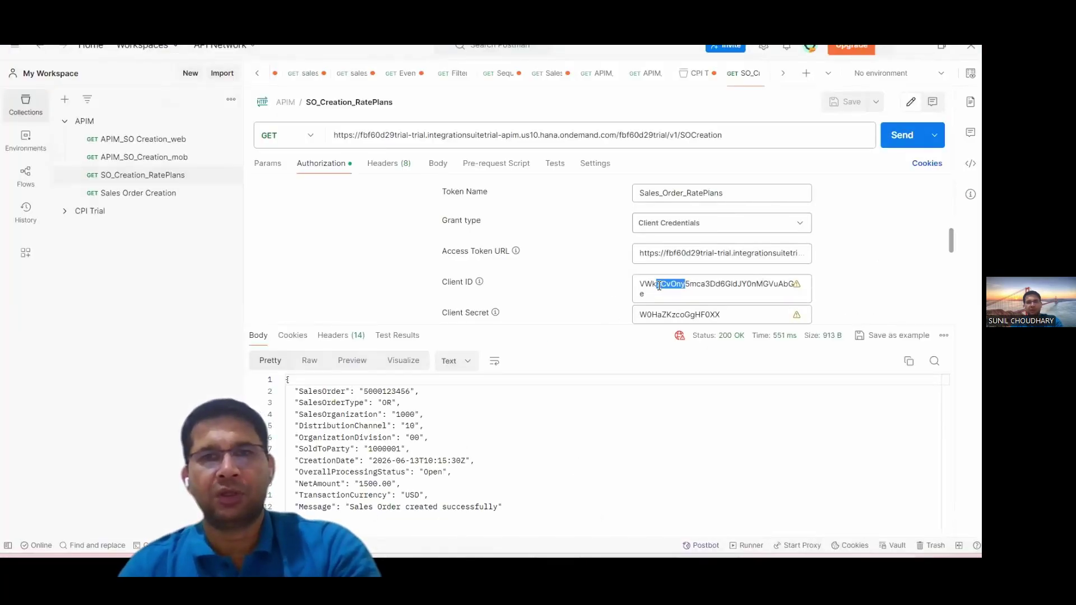
pyautogui.hotkey('ctrl', 'a')
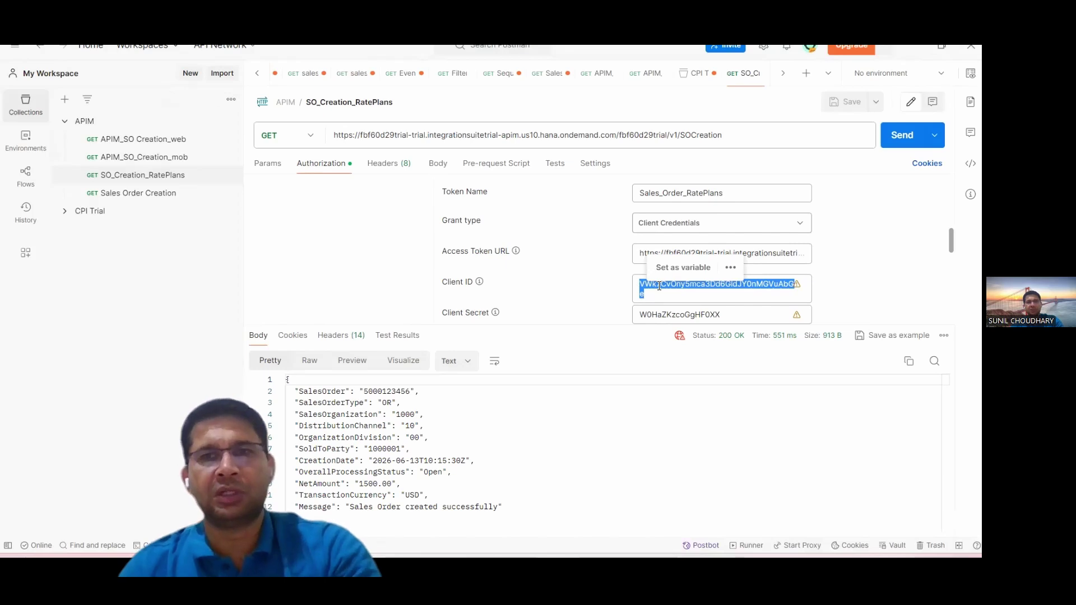
pyautogui.hotkey('ctrl', 'v')
# Step: Copy the application secret from Developer Hub and paste it as the request's Client Secret in Postman
pyautogui.hotkey('alt', 'Tab')
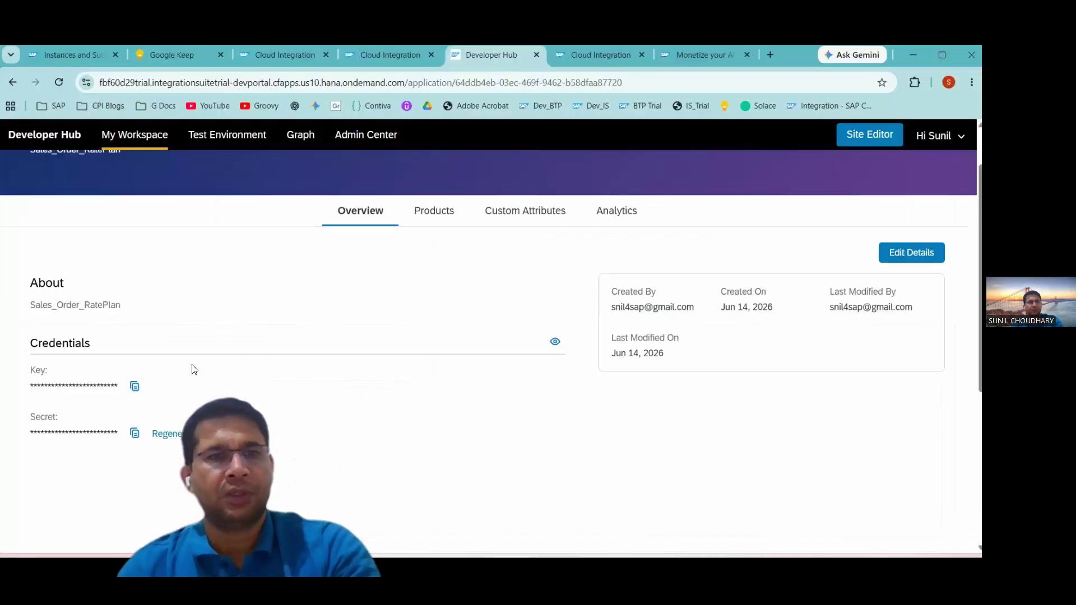
pyautogui.click(134, 434)
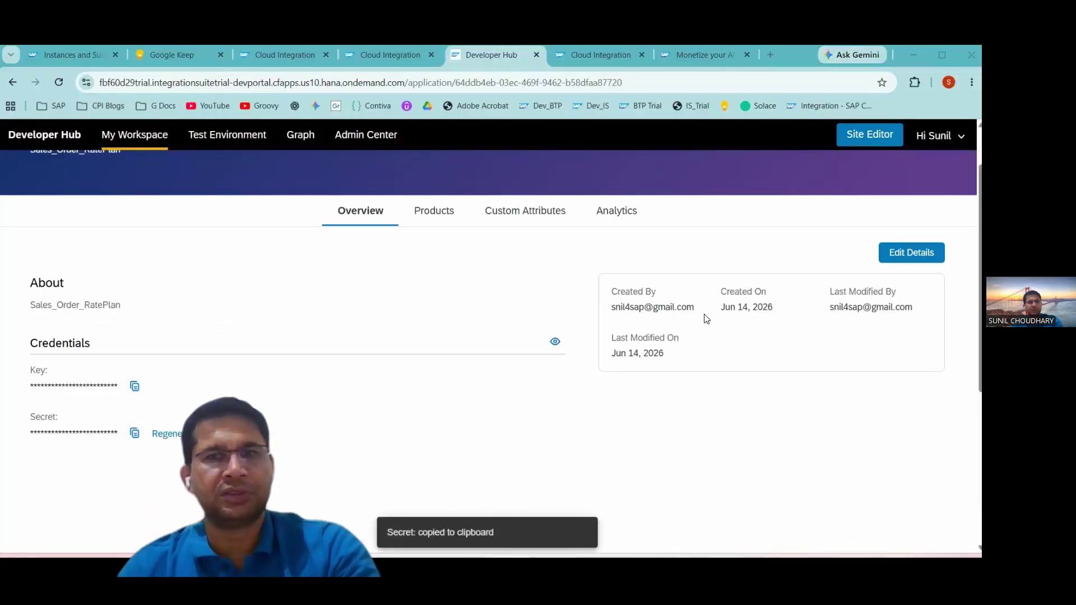
pyautogui.hotkey('alt', 'Tab')
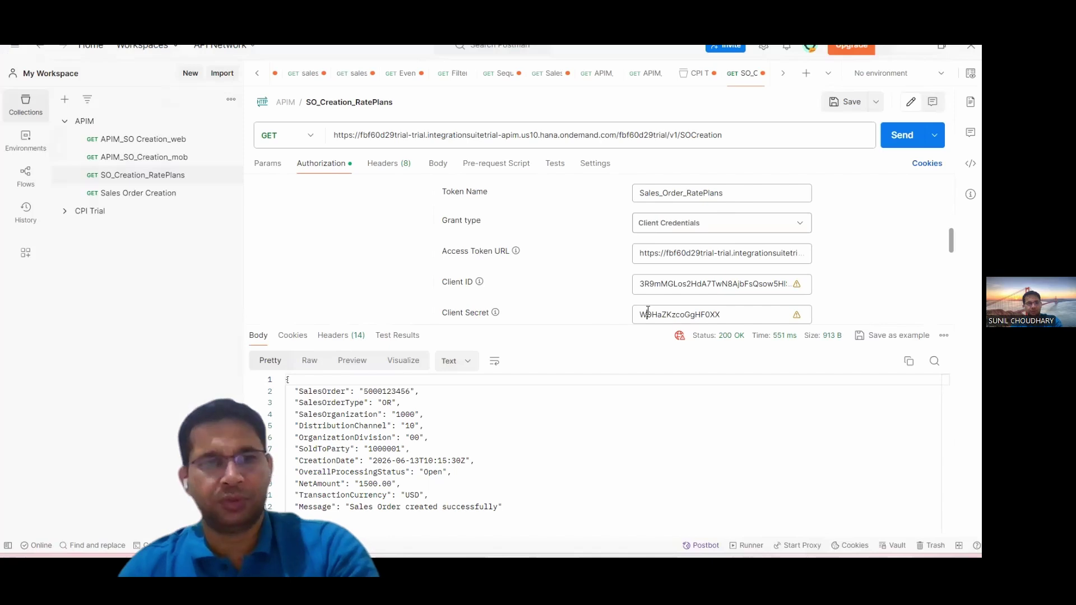
pyautogui.doubleClick(648, 311)
pyautogui.hotkey('ctrl', 'v')
# Step: Get a new access token with the updated client credentials and apply it to the request
pyautogui.scroll(-2, 574, 276)
pyautogui.scroll(-5, 573, 274)
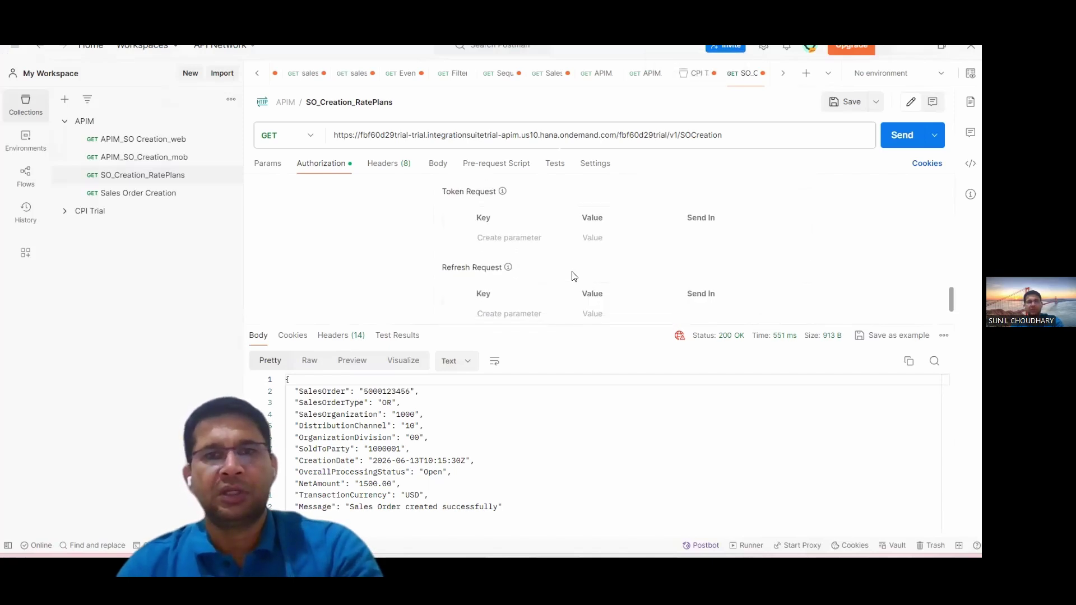
pyautogui.click(522, 310)
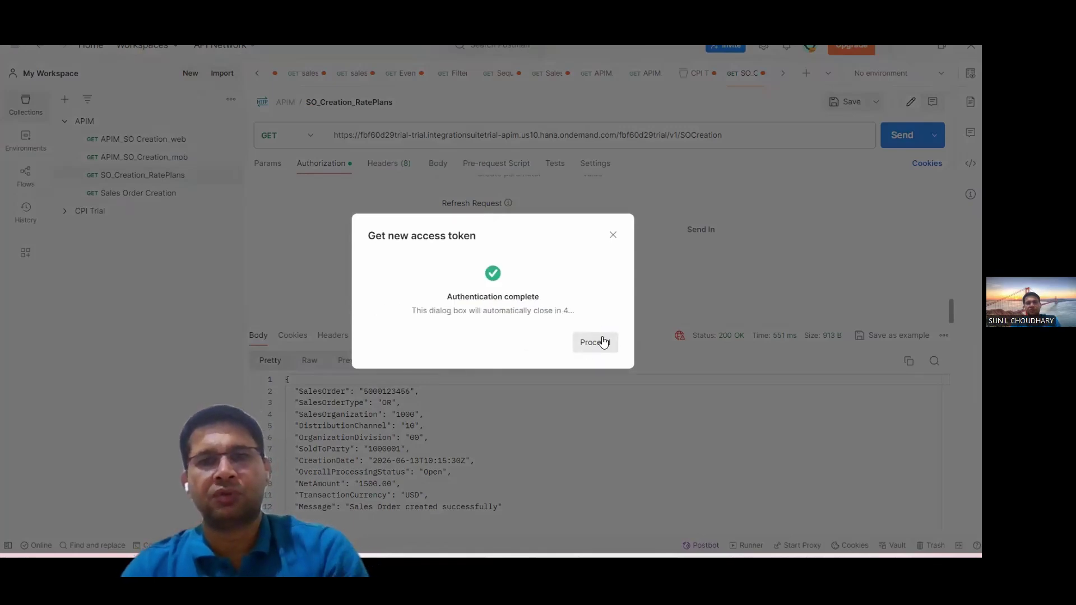
pyautogui.click(604, 343)
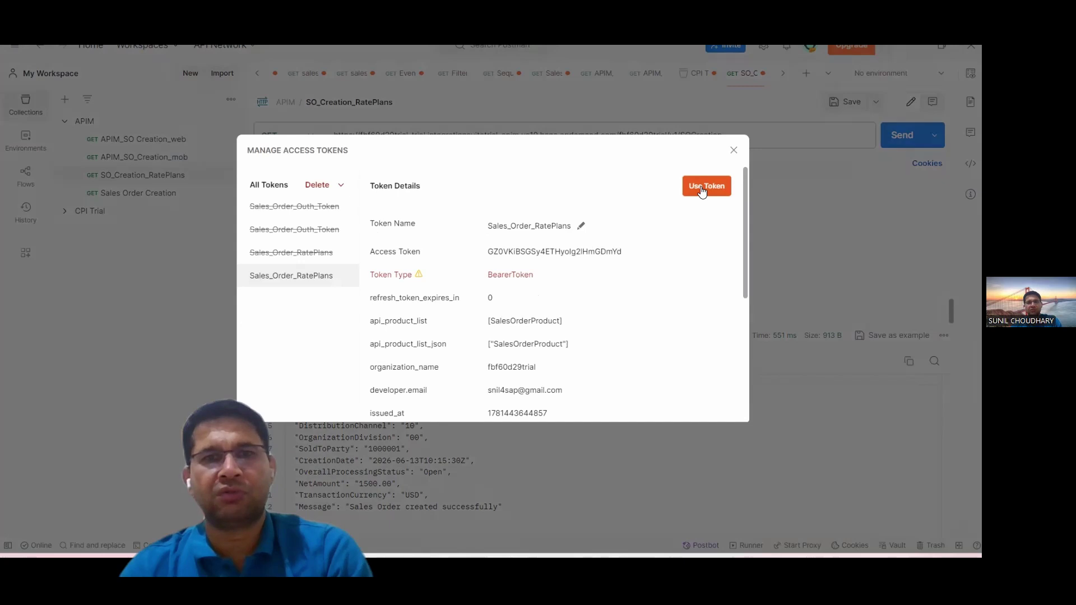
pyautogui.click(702, 191)
pyautogui.scroll(5, 689, 228)
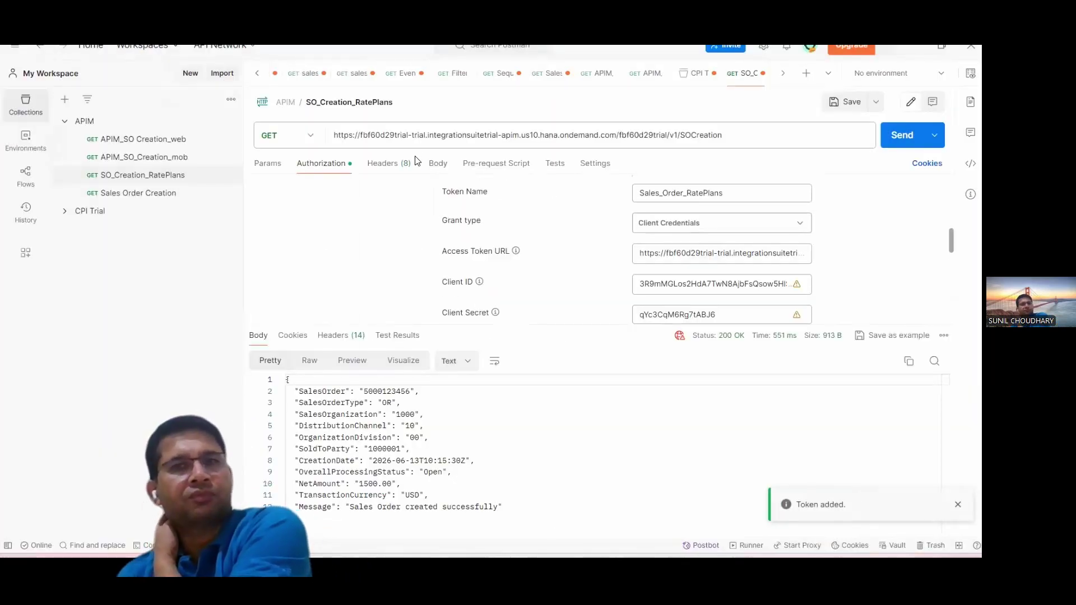
# Step: Show the request body settings, send the SO_Creation_RatePlans request and enlarge the response area
pyautogui.click(438, 164)
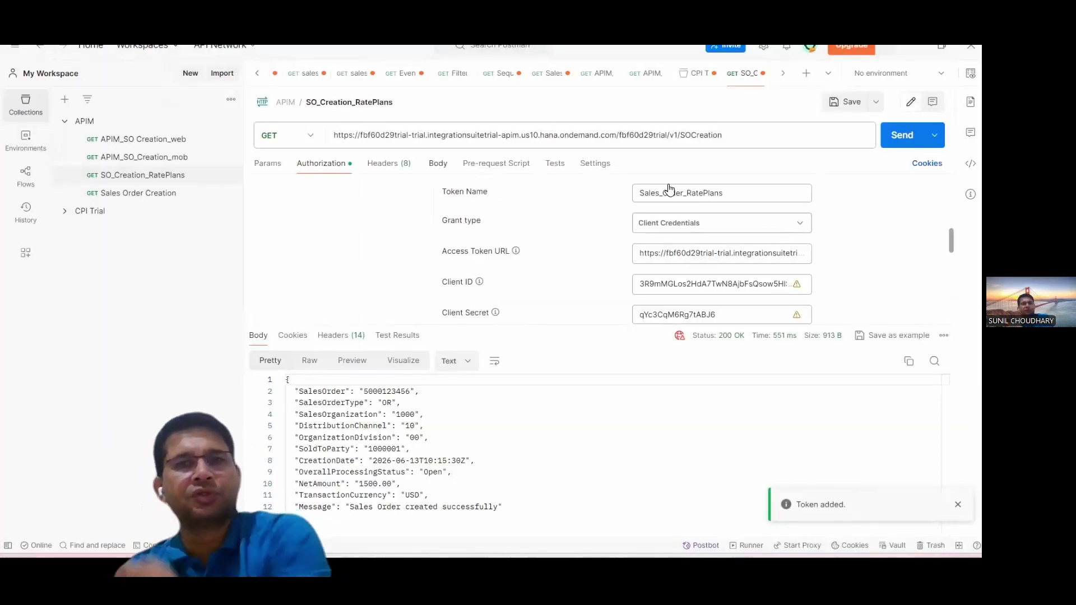
pyautogui.click(894, 145)
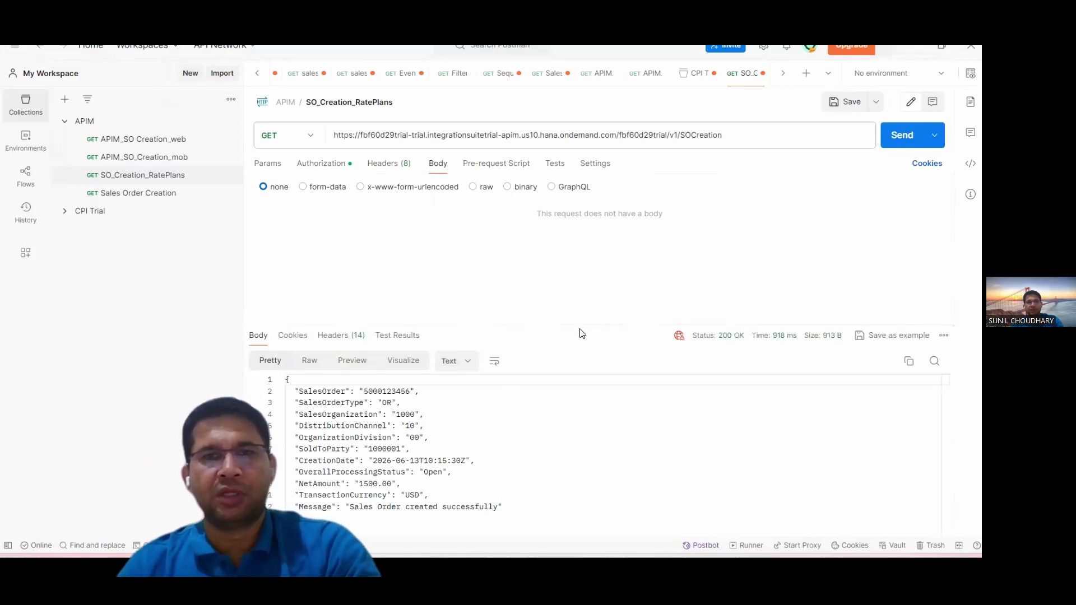
pyautogui.moveTo(581, 324); pyautogui.dragTo(582, 267)
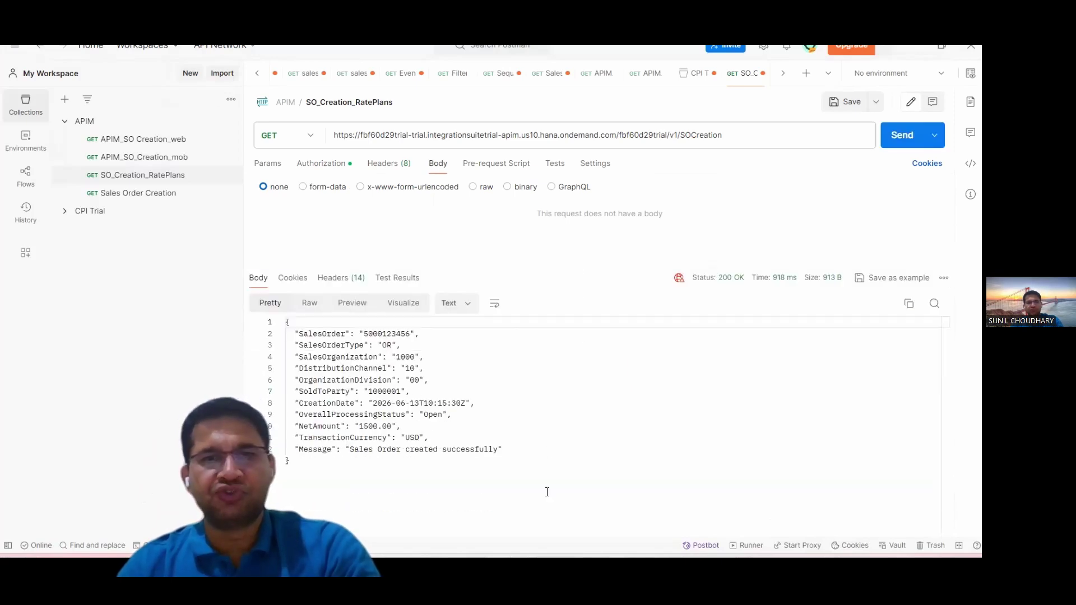
# Step: Switch to Integration Suite in the browser and view the generated bills under Monetize
pyautogui.hotkey('alt', 'Tab')
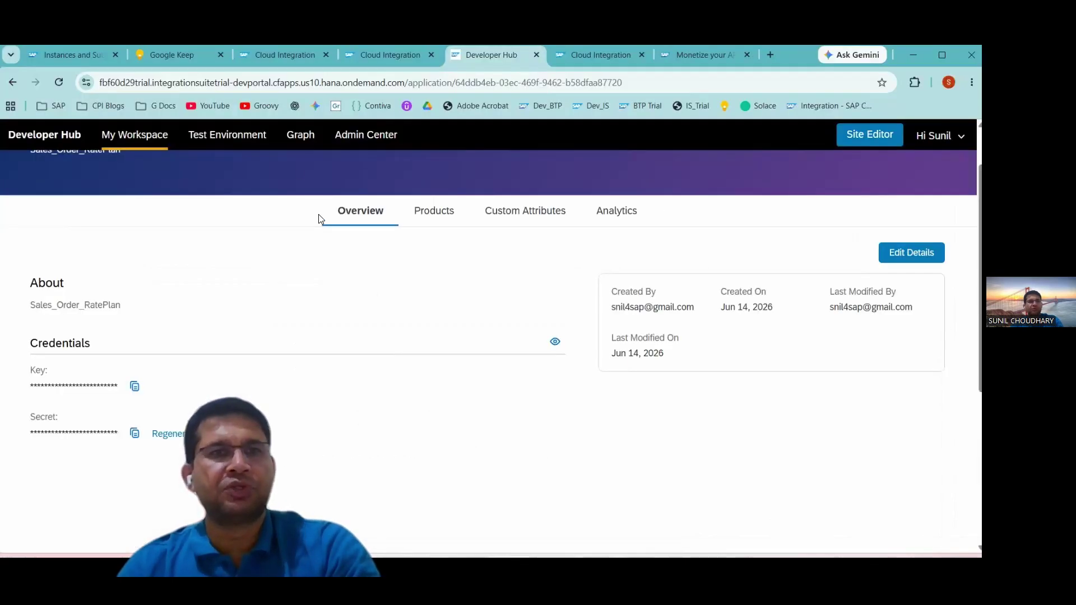
pyautogui.click(380, 52)
pyautogui.click(37, 327)
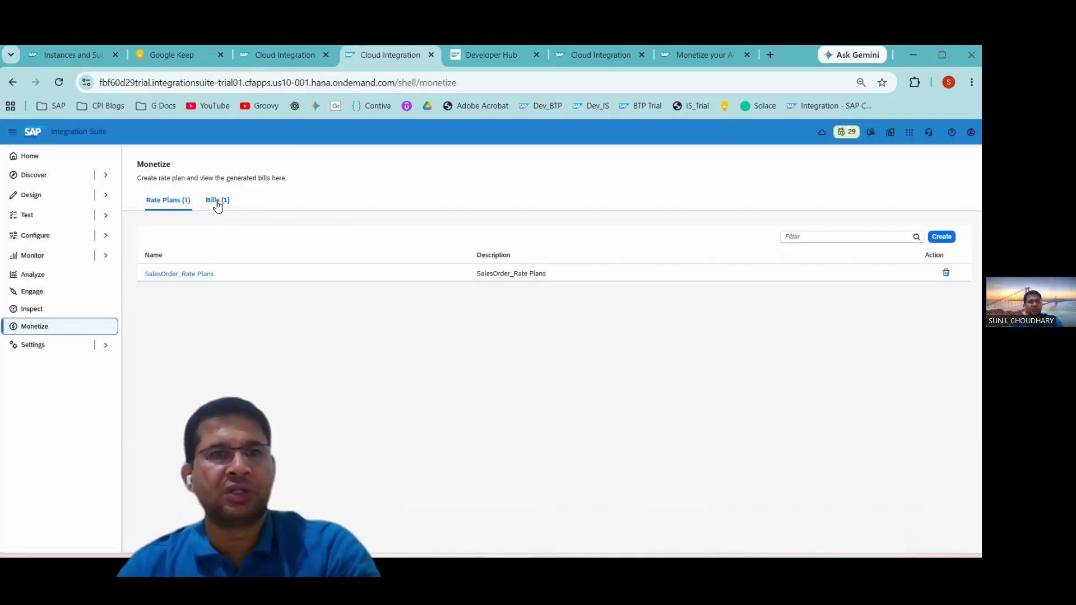
pyautogui.click(217, 203)
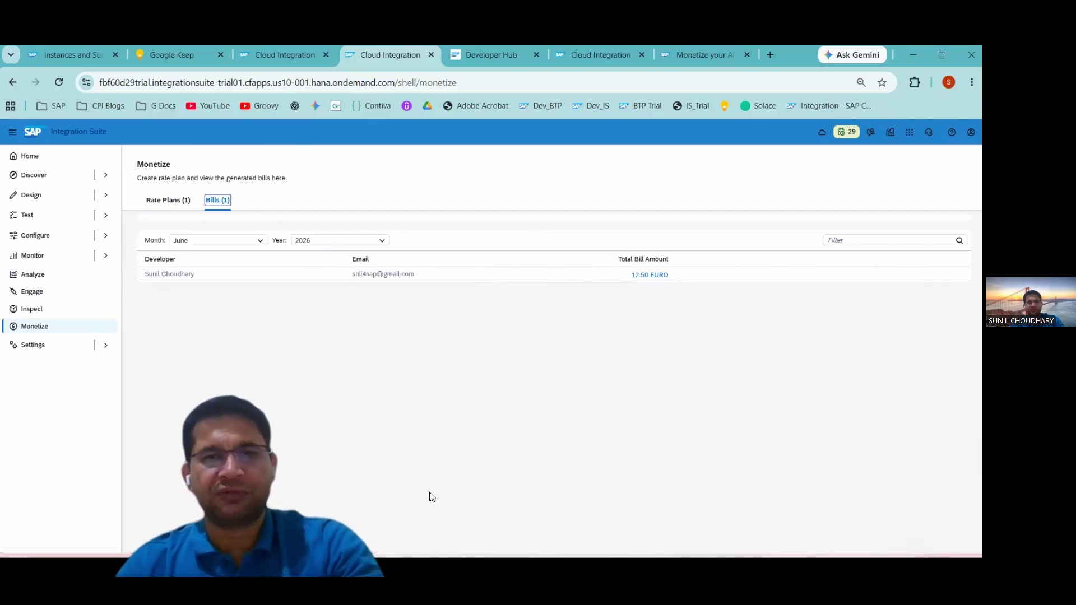
# Step: Review the tiers and charges of the SalesOrder_Rate Plans rate plan, and return to the Monetize bills
pyautogui.click(167, 201)
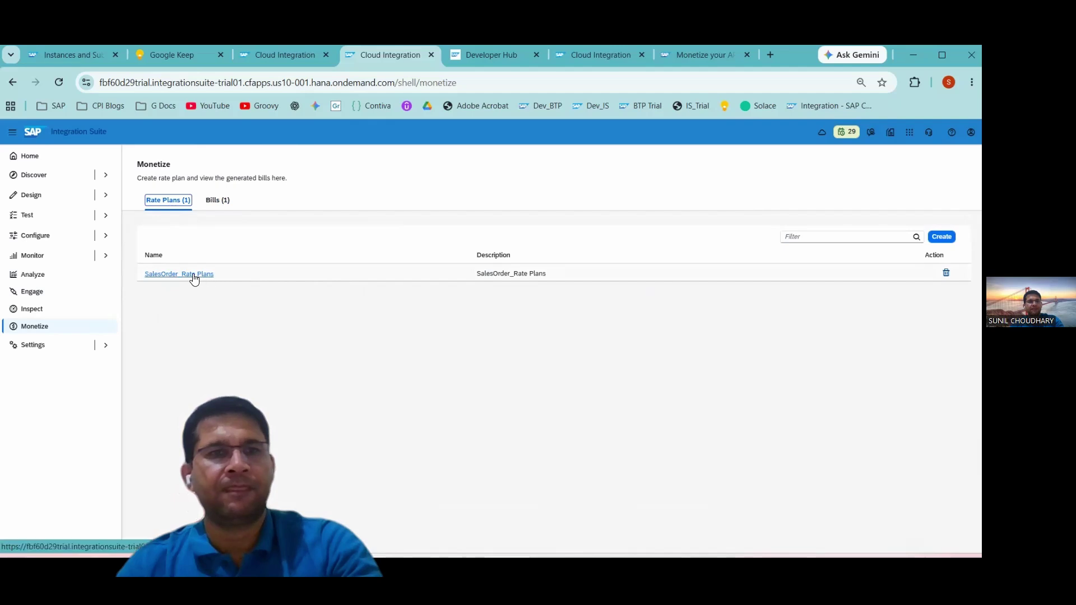
pyautogui.click(193, 274)
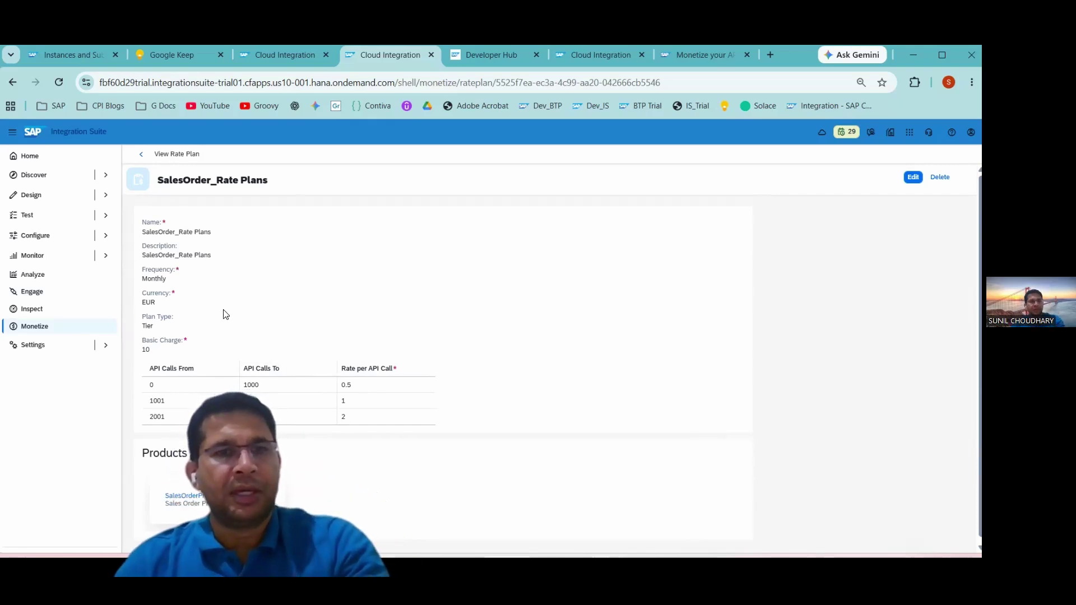
pyautogui.click(49, 330)
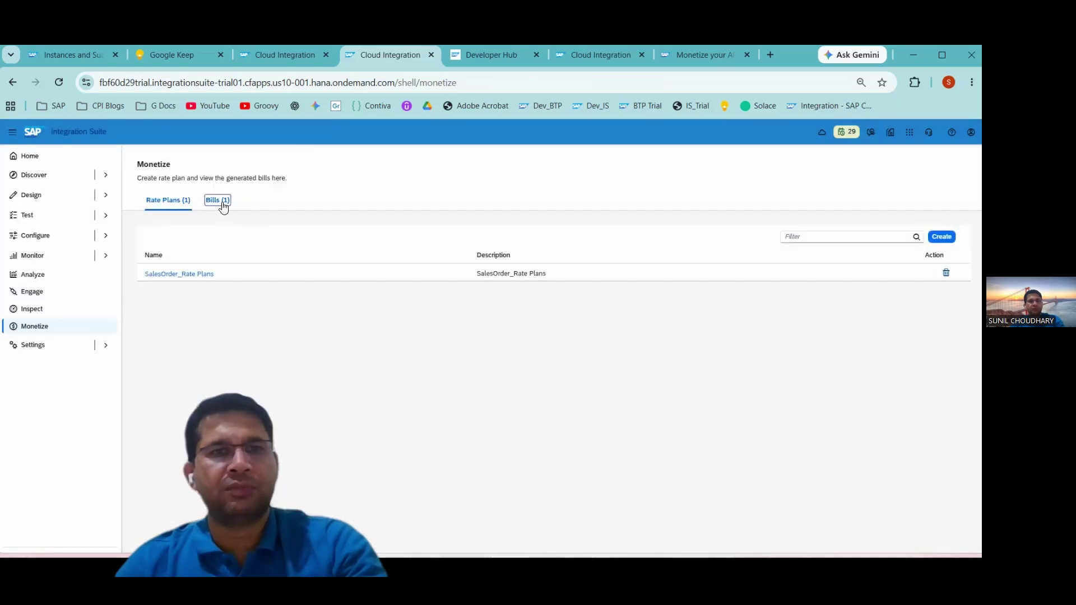
pyautogui.click(218, 201)
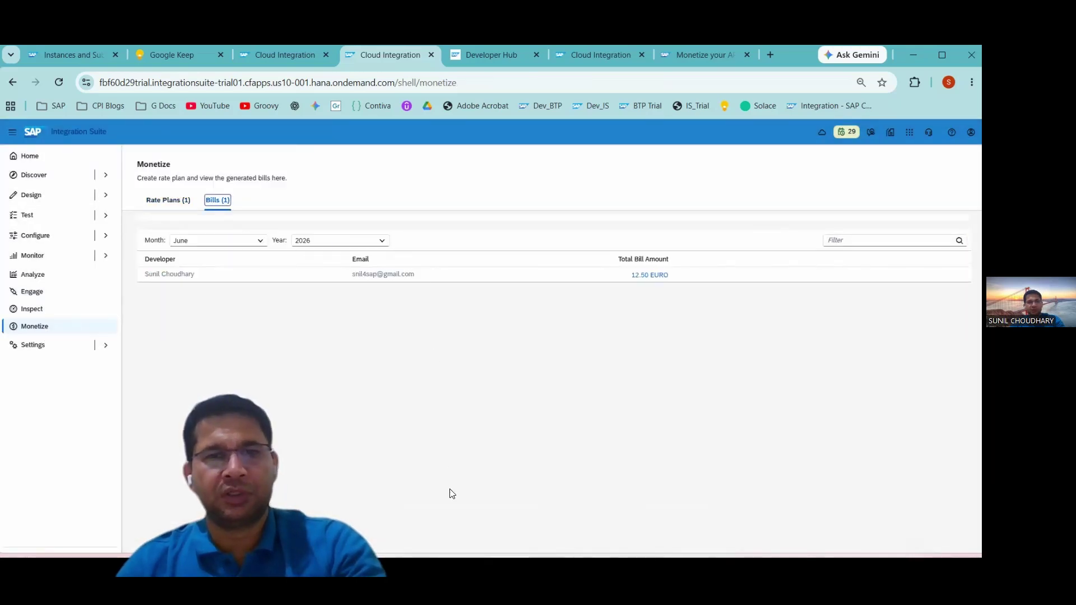
# Step: Send the SO_Creation_RatePlans request again in Postman, and reload the Monetize bills in Integration Suite
pyautogui.click(476, 569)
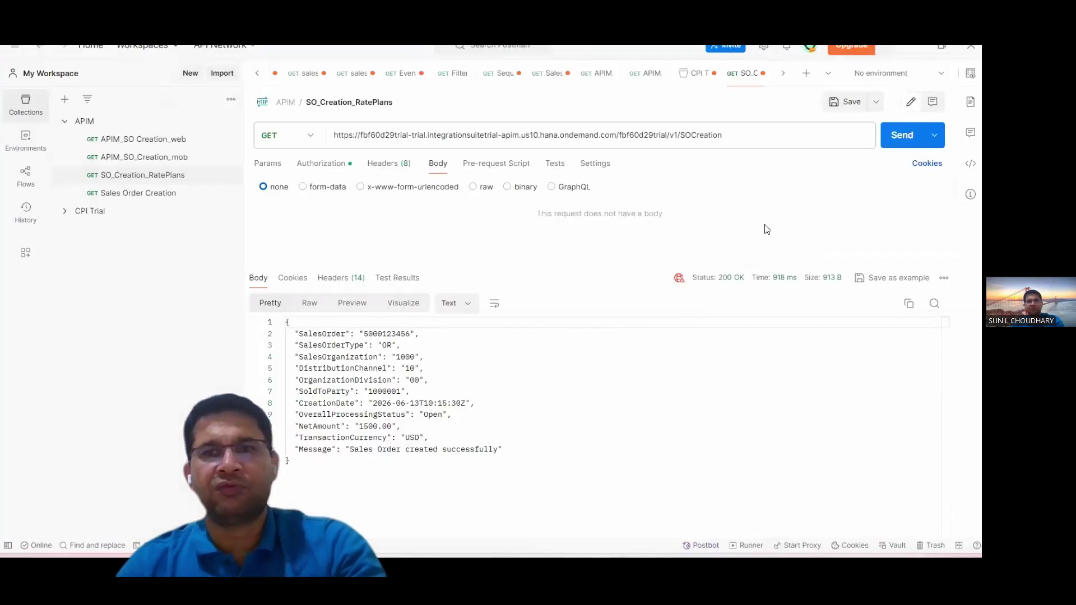
pyautogui.click(899, 136)
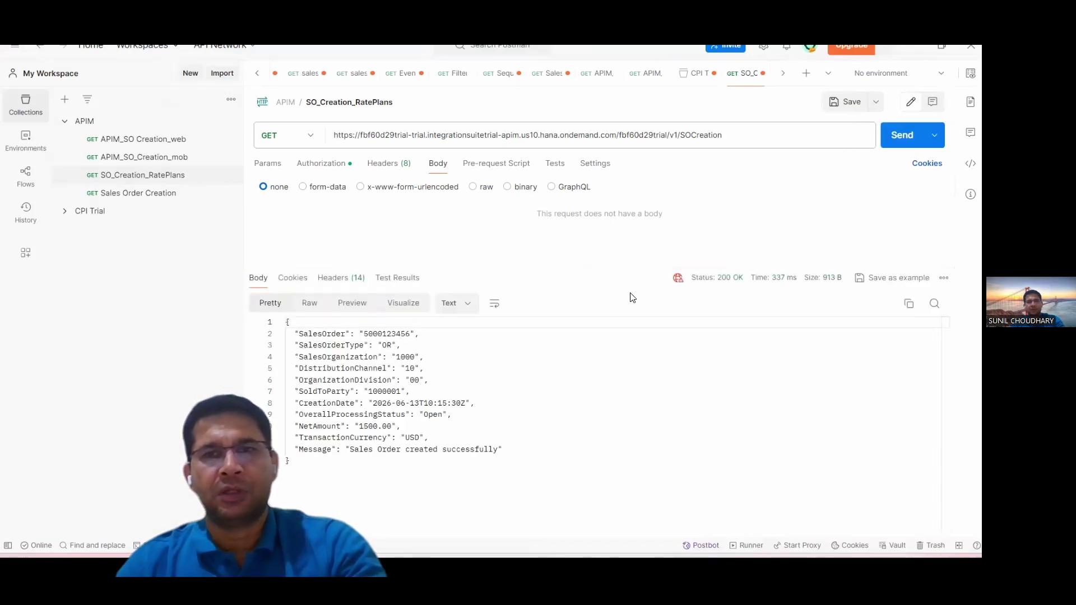
pyautogui.hotkey('alt', 'Tab')
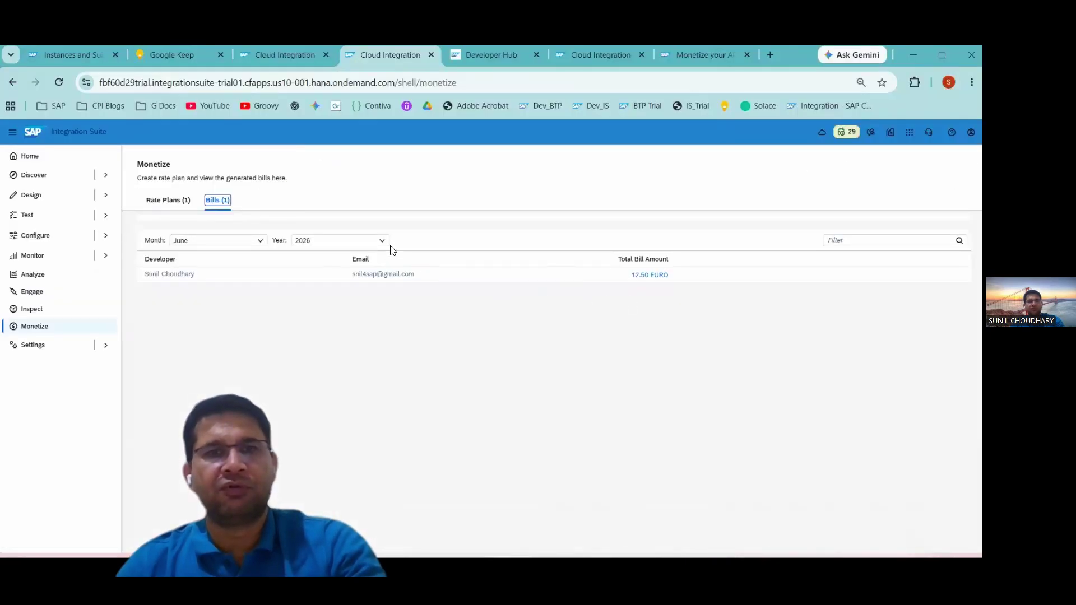
pyautogui.click(58, 82)
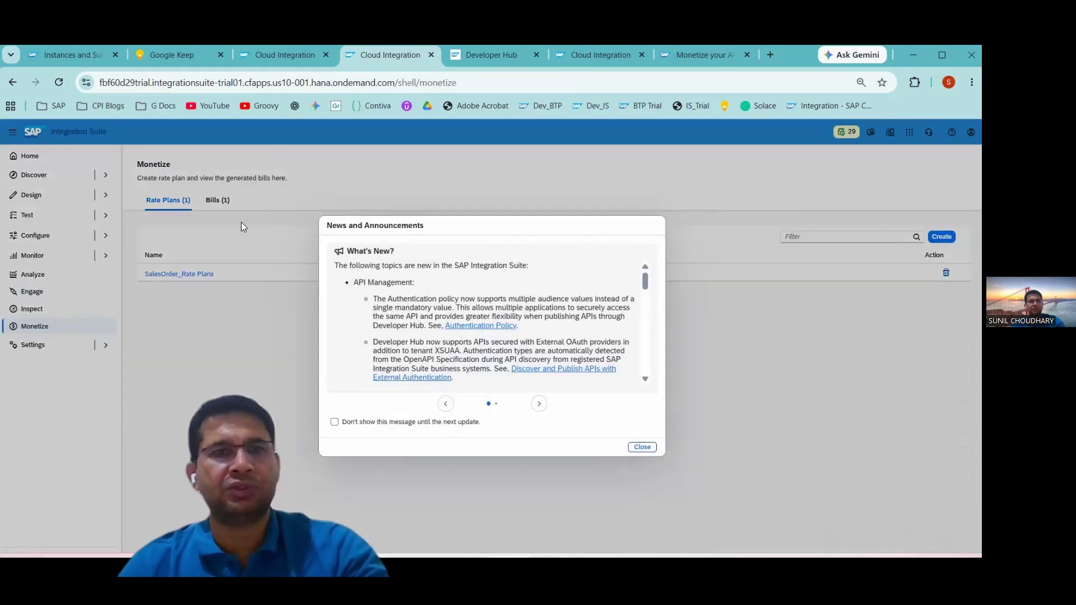
pyautogui.press('Escape')
pyautogui.click(217, 201)
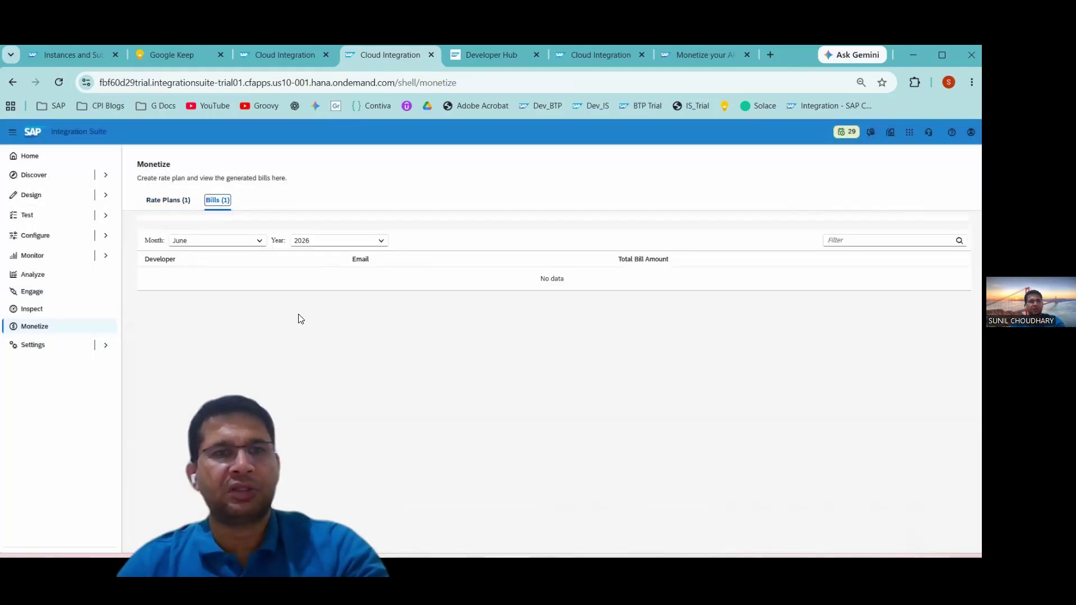